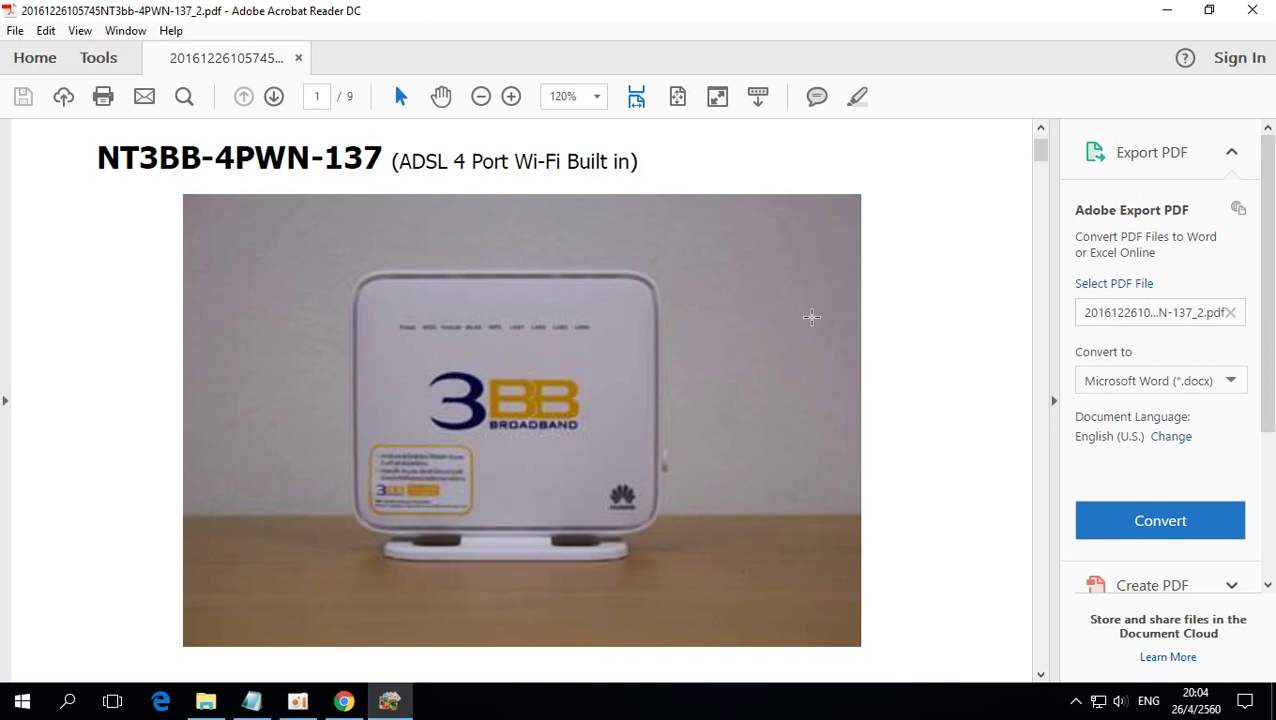
Step: Look over the first page of the NT3BB-4PWN-137 router manual, including the photo of the device
scroll(808, 316, "down", 1)
scroll(567, 335, "up", 2)
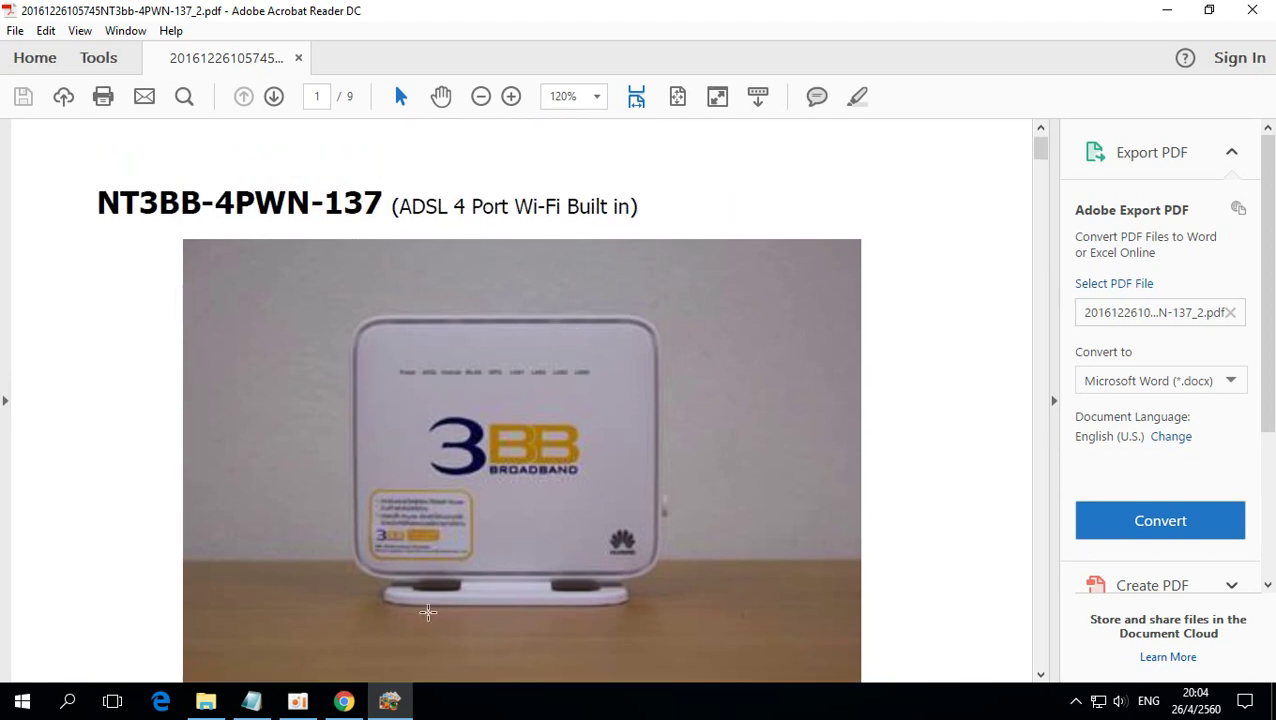
scroll(530, 518, "down", 3)
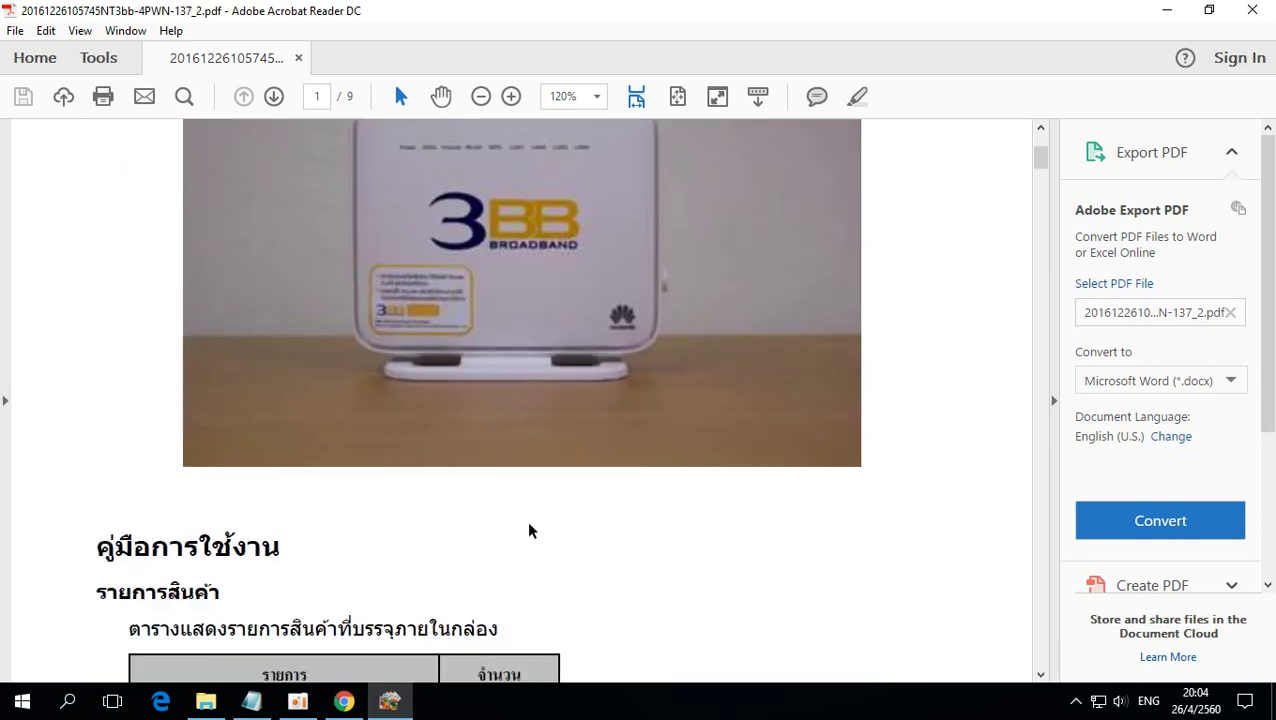
scroll(527, 528, "up", 2)
scroll(439, 338, "up", 1)
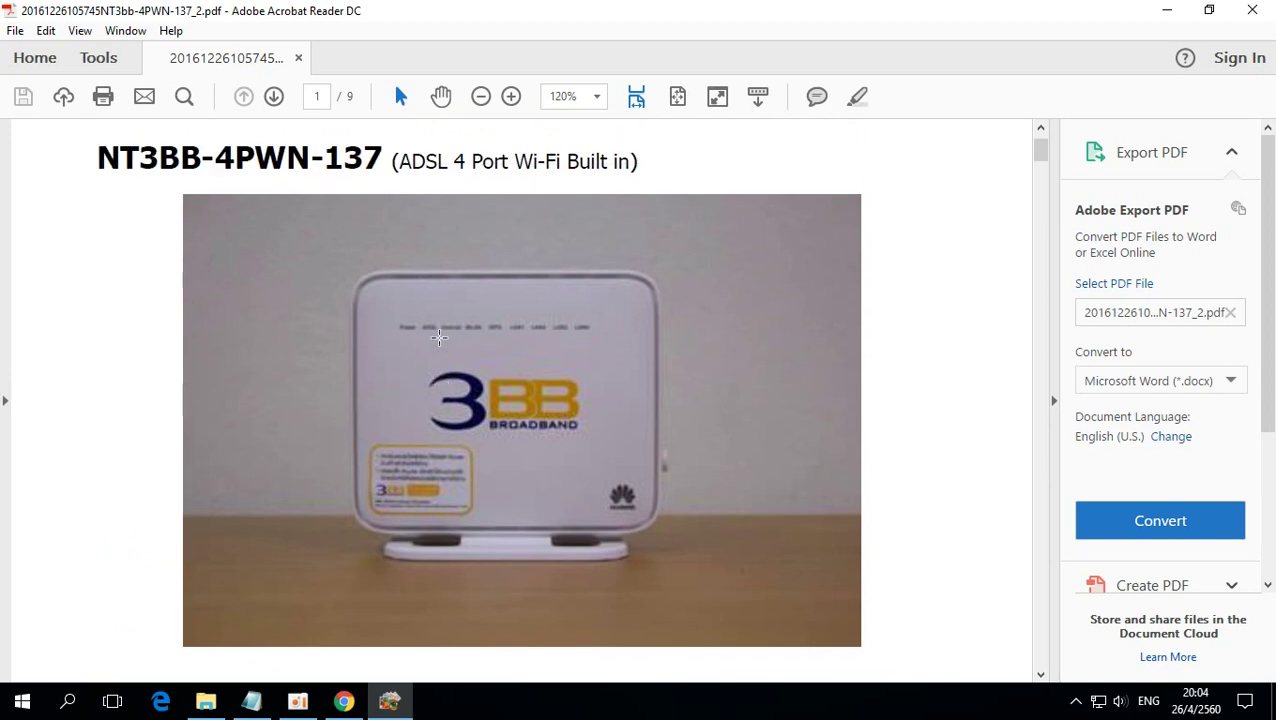
scroll(532, 321, "down", 2)
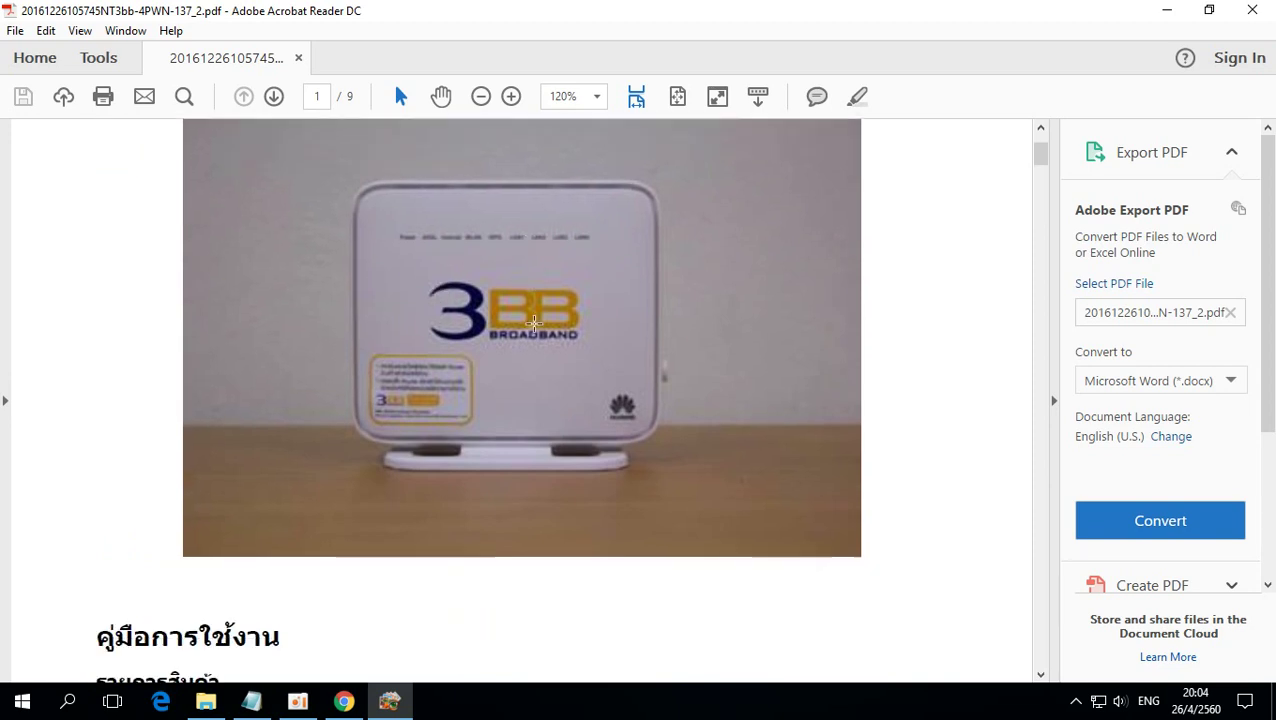
Step: Switch to Chrome and open the router's login page at 192.168.1.1 in a new tab
left_click(343, 701)
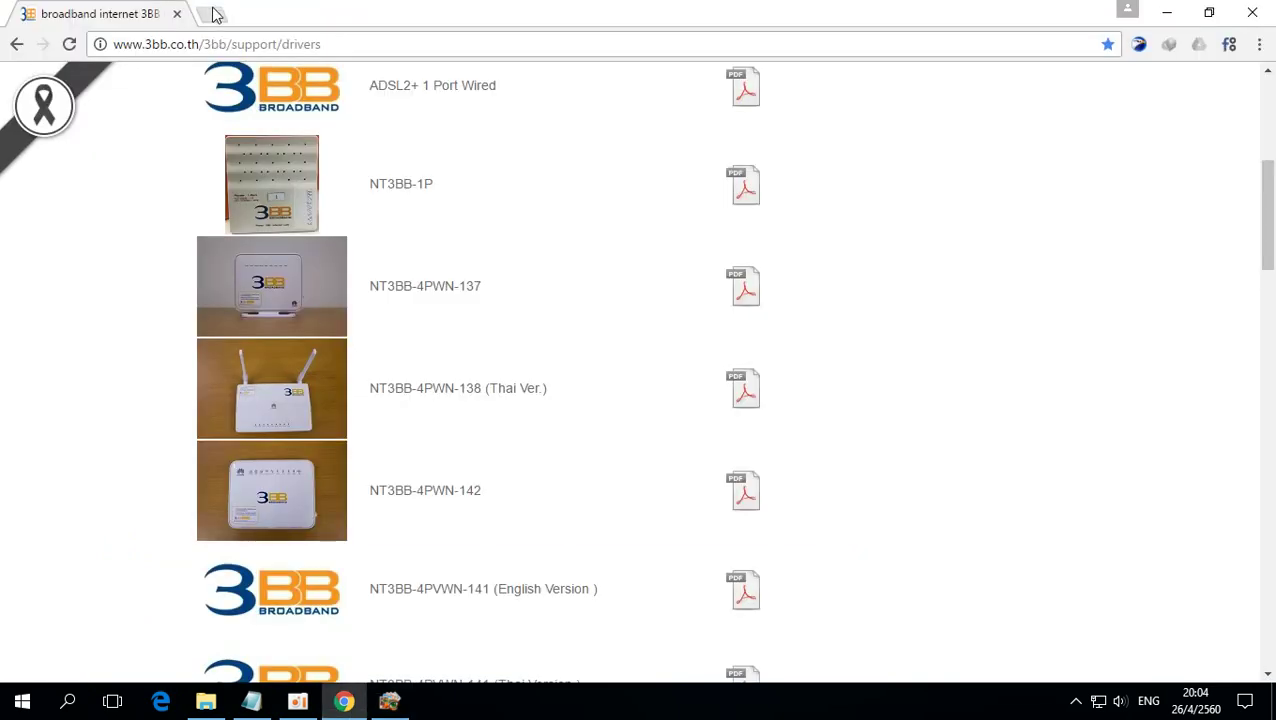
left_click(215, 15)
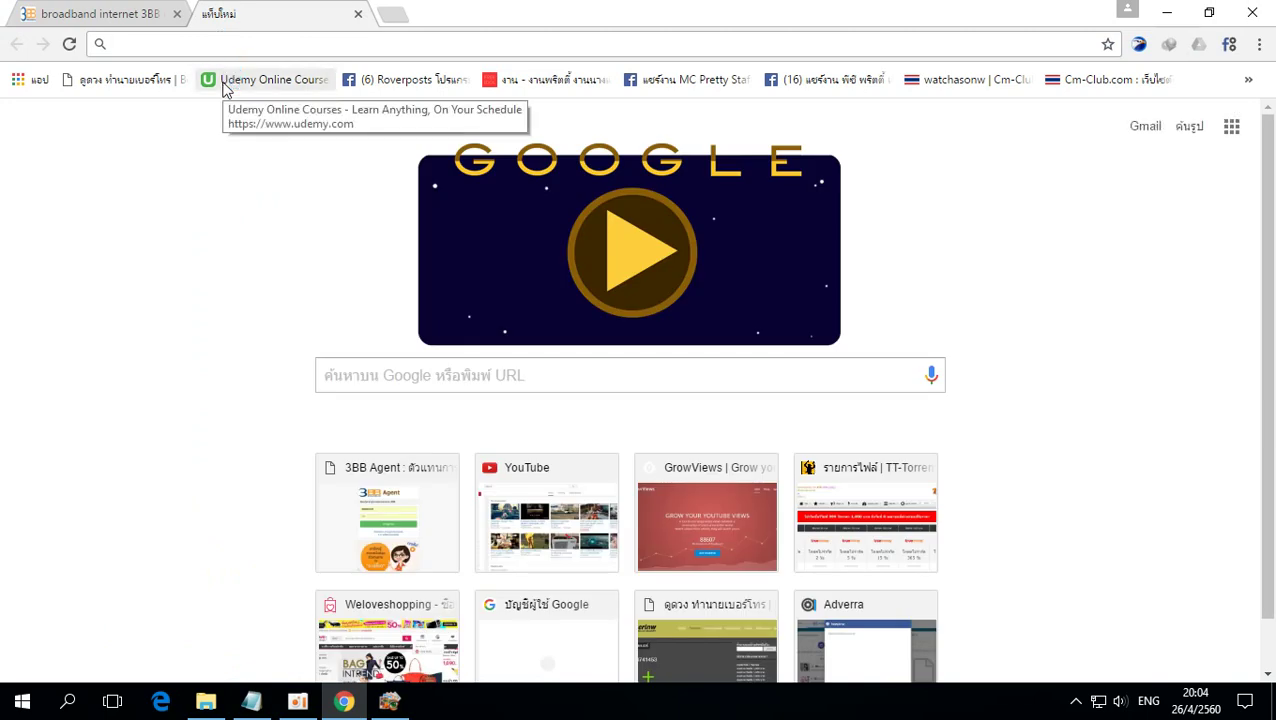
type("192.168.1.")
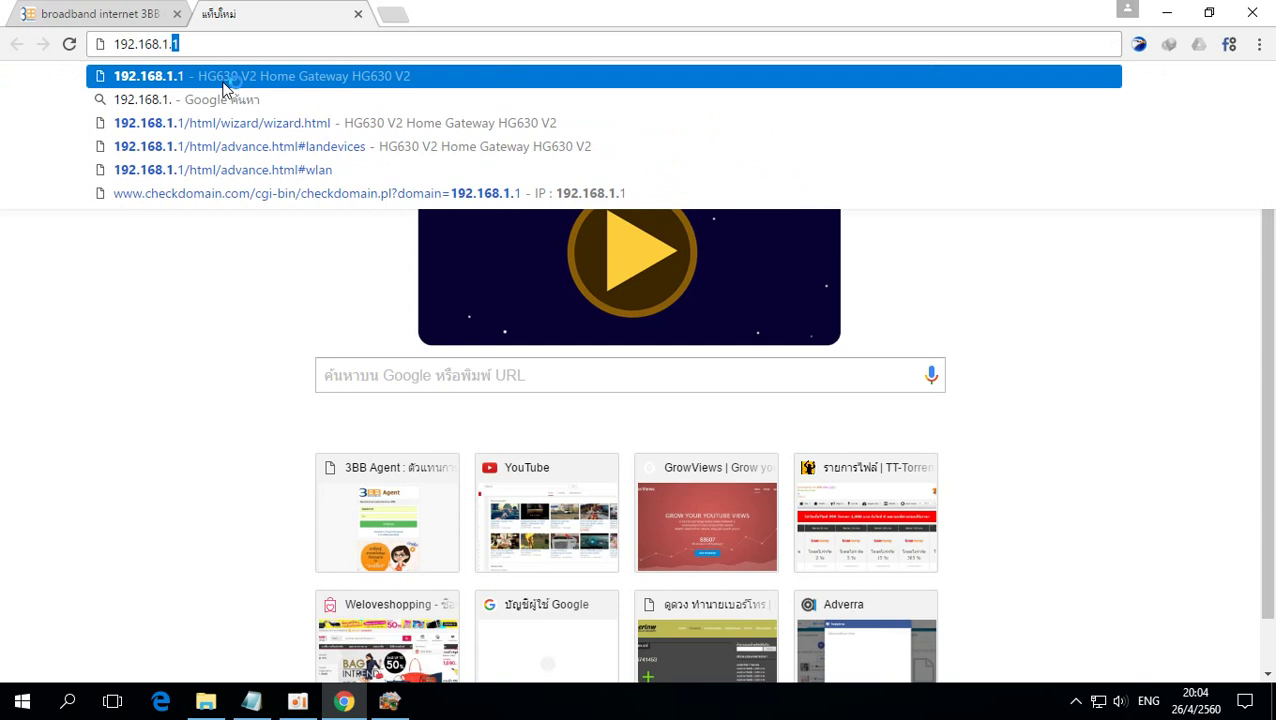
key("Return")
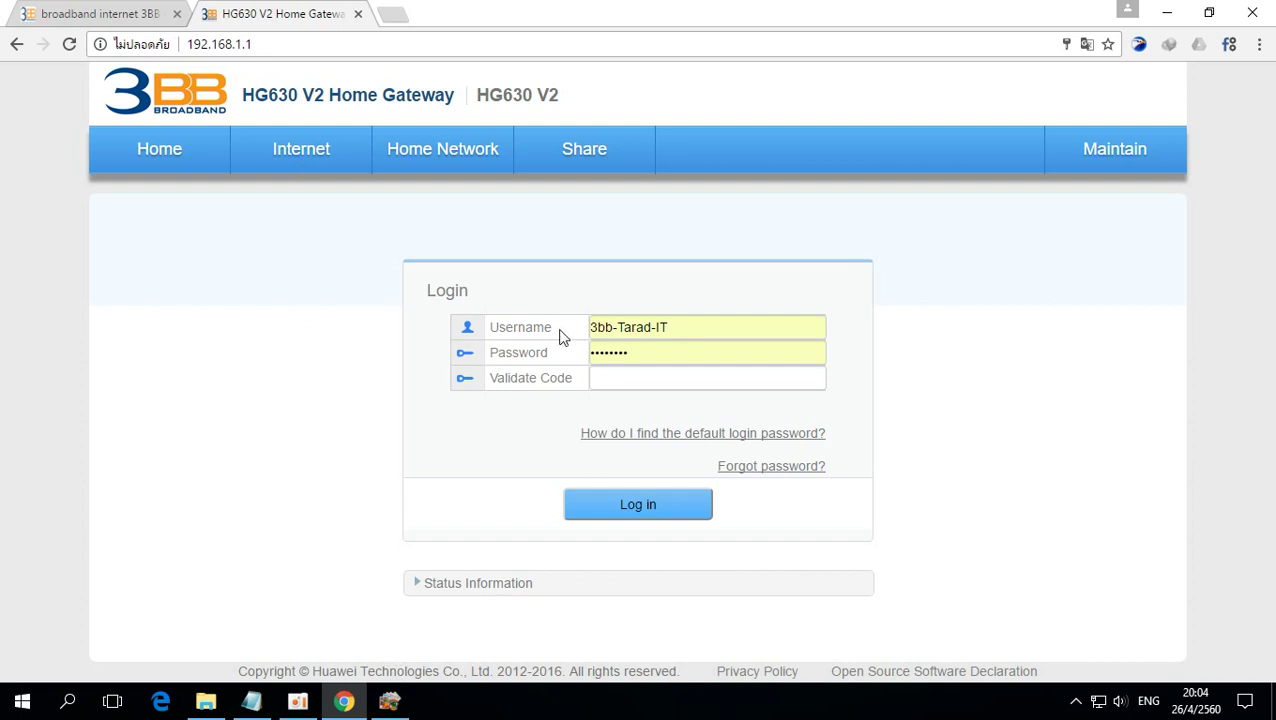
Step: Fill in the router login form's username and password from the saved admin entry
left_click(590, 333)
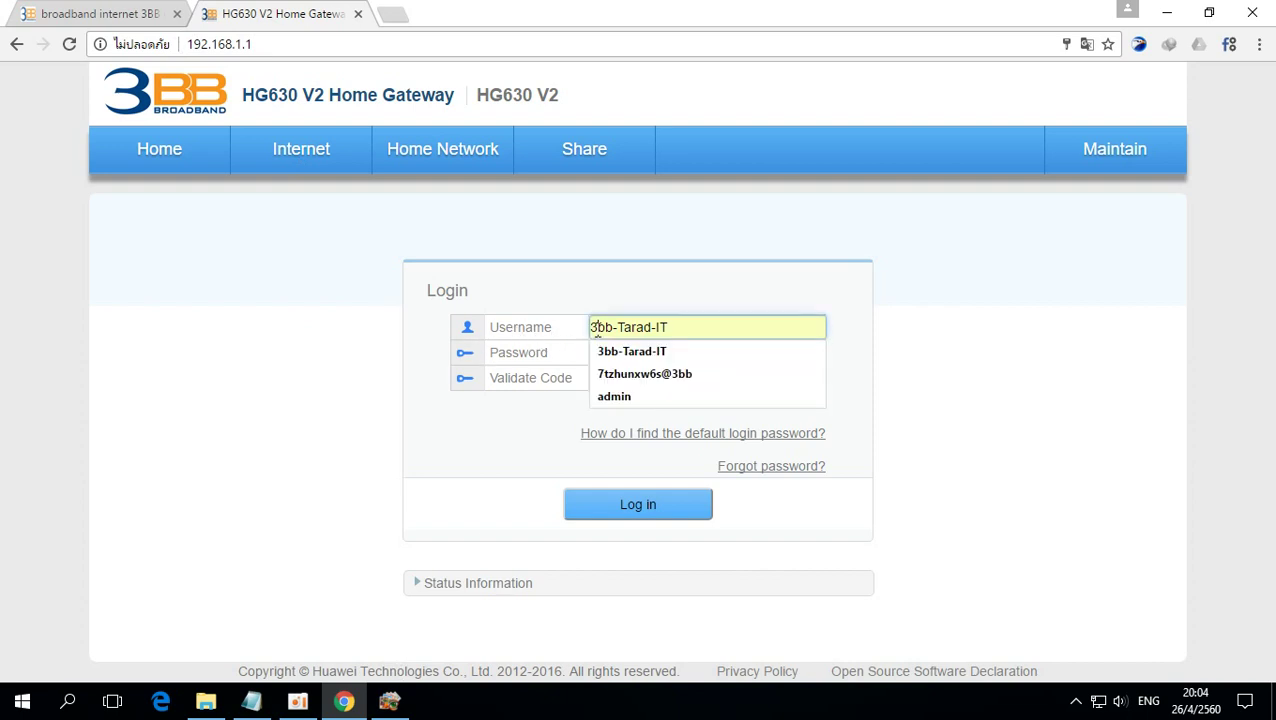
left_click(633, 397)
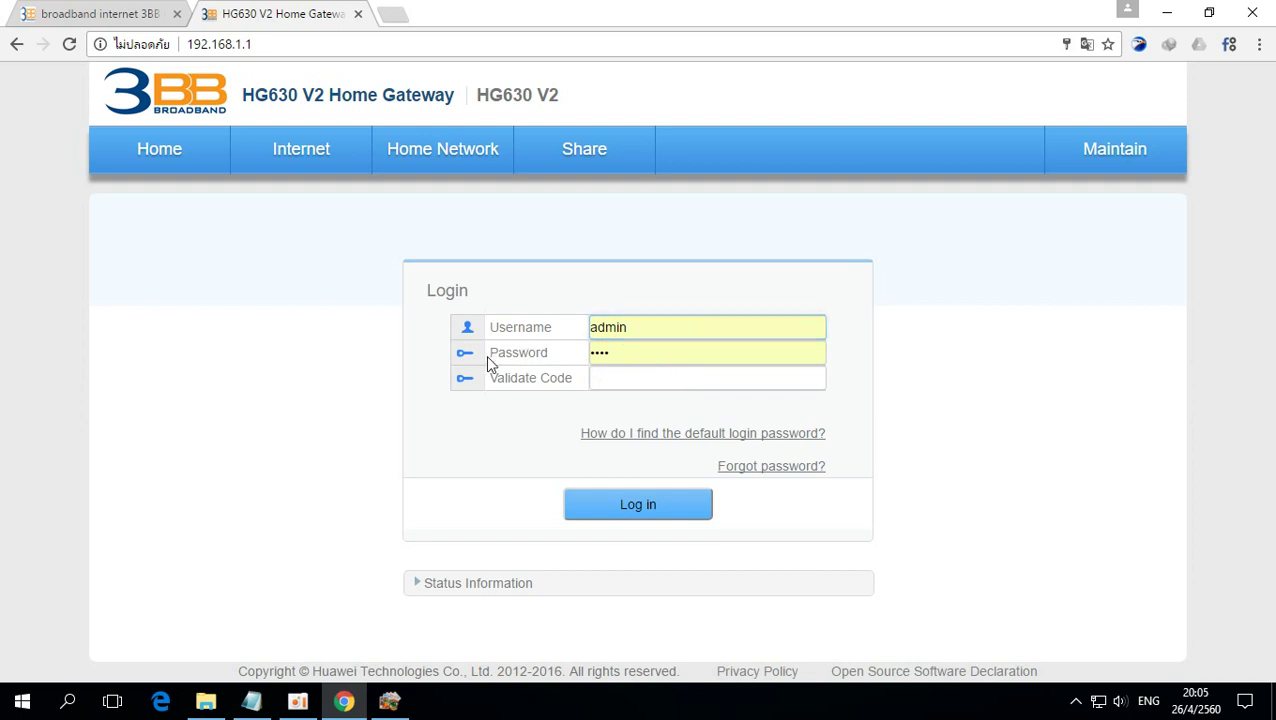
left_click_drag(487, 356, 596, 360)
left_click(610, 354)
left_click(598, 353)
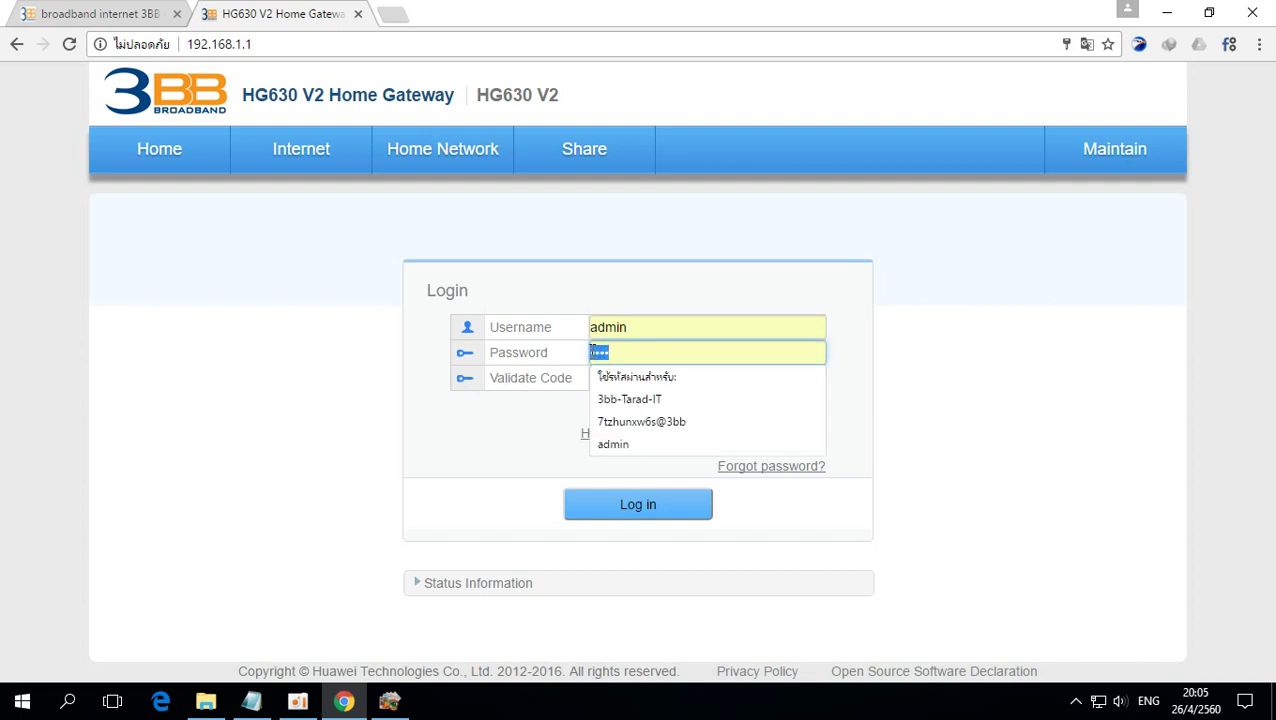
left_click(545, 420)
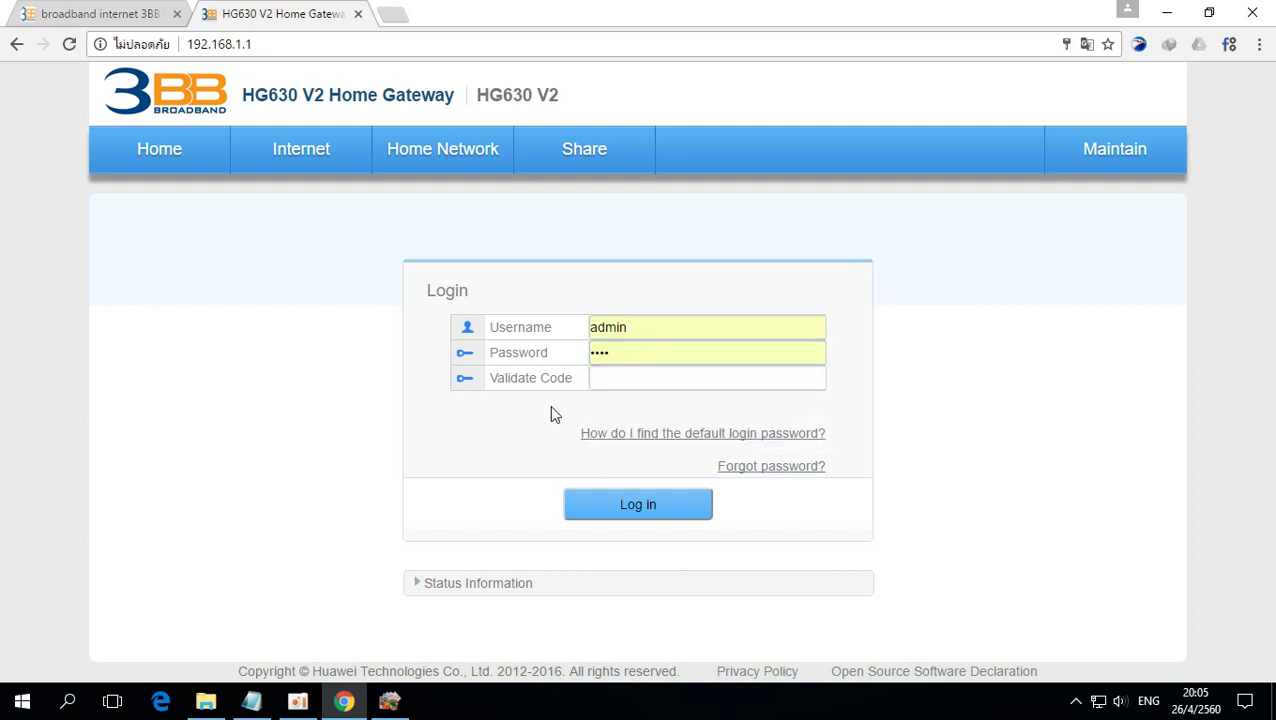
double_click(614, 353)
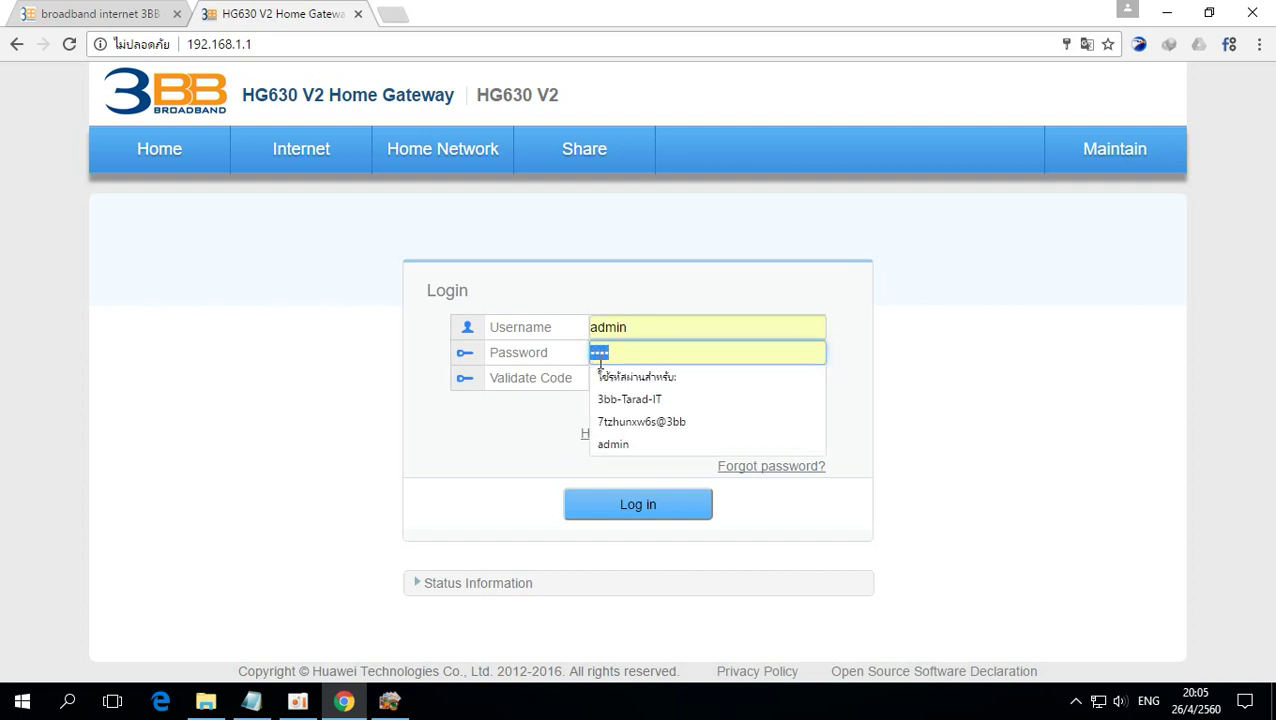
left_click(650, 305)
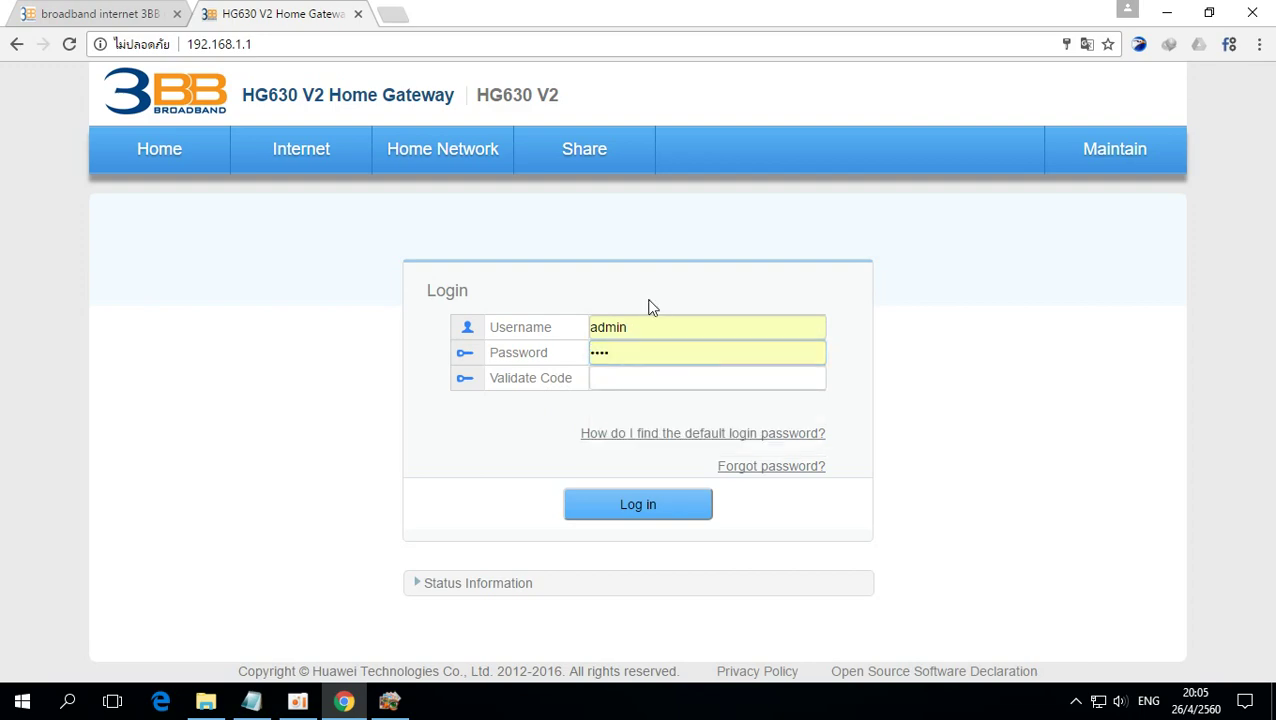
double_click(620, 352)
Step: Check the router manual in Acrobat Reader for the default login credentials in setup step 2, and return to the login page in Chrome
left_click(389, 701)
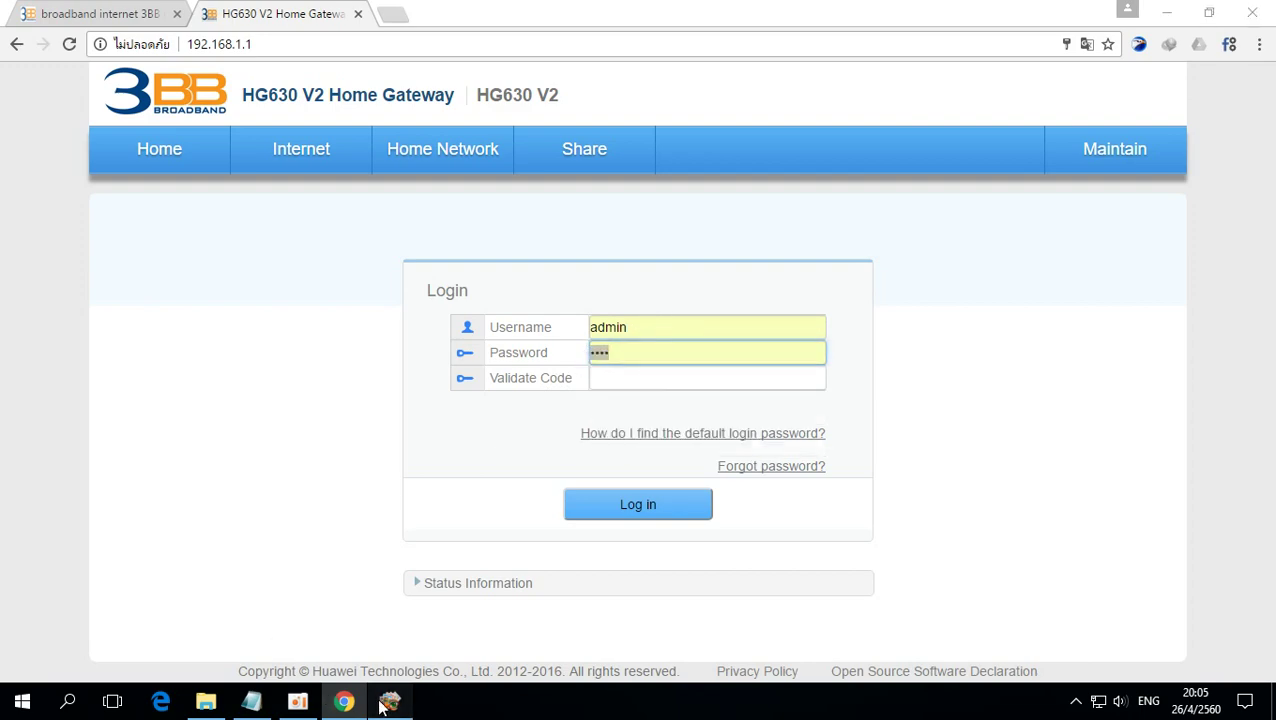
scroll(793, 373, "down", 3)
scroll(793, 373, "down", 15)
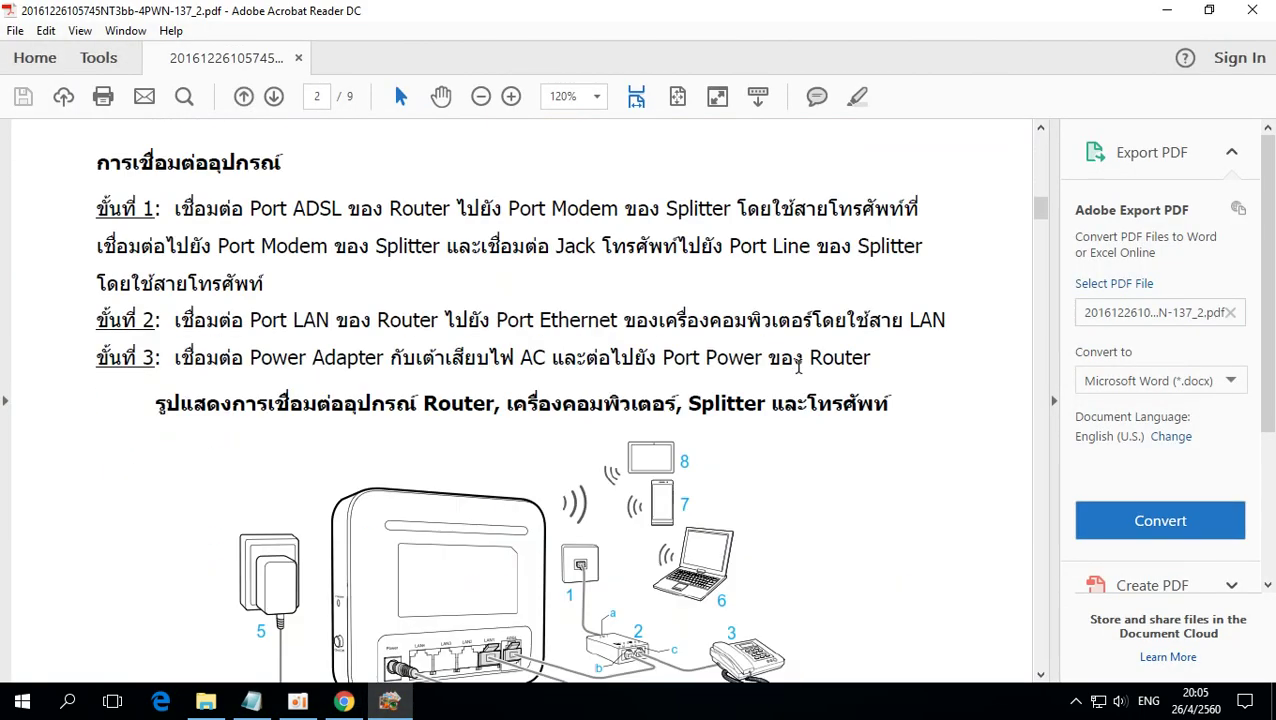
scroll(822, 364, "down", 15)
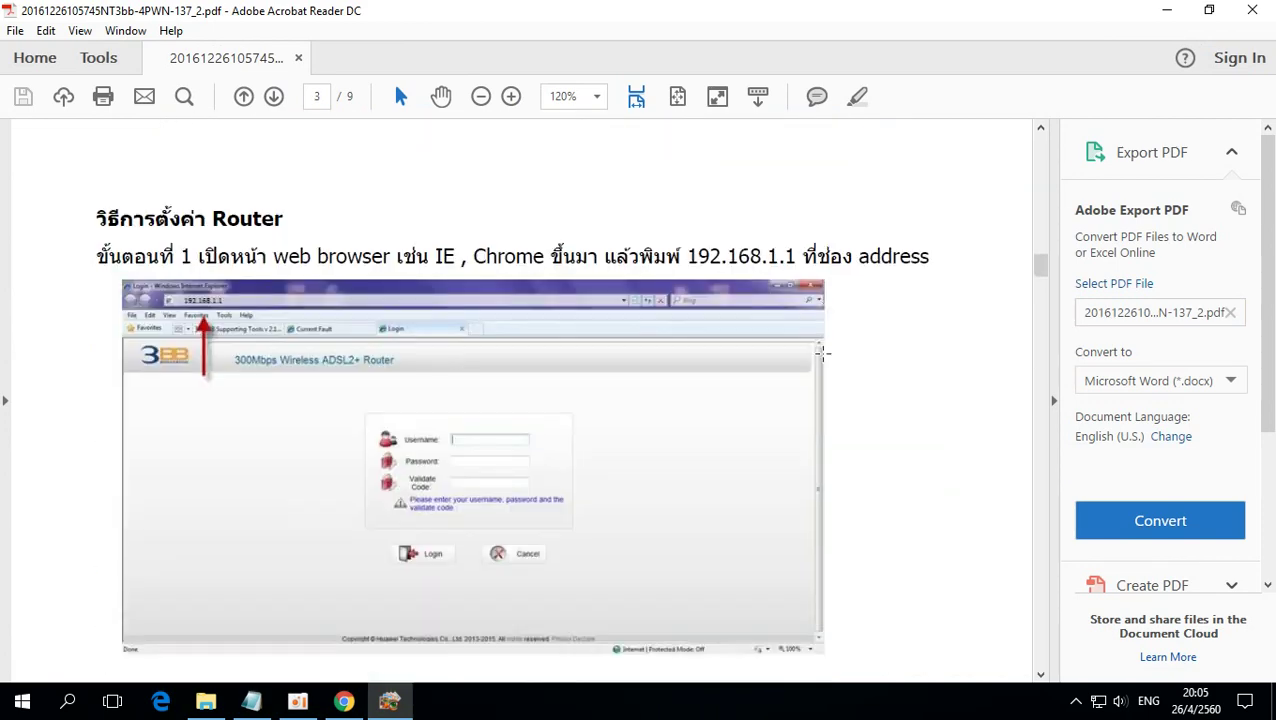
scroll(825, 361, "up", 3)
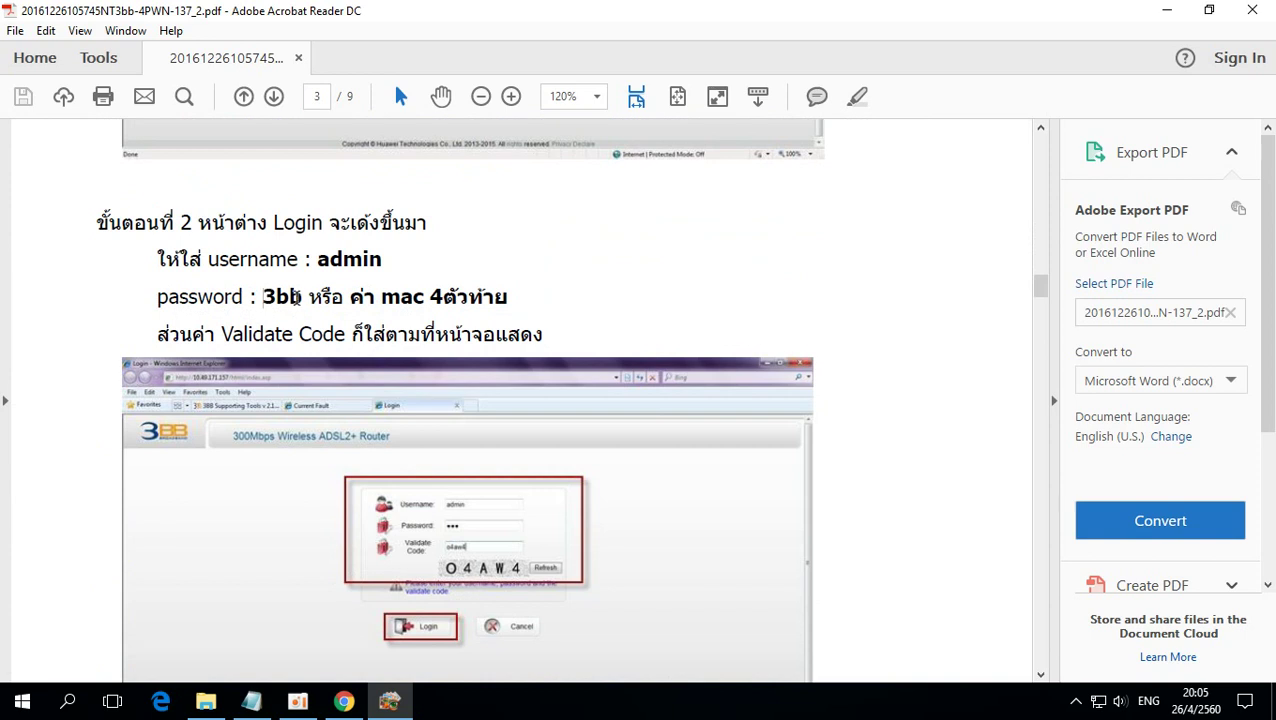
scroll(300, 297, "up", 1)
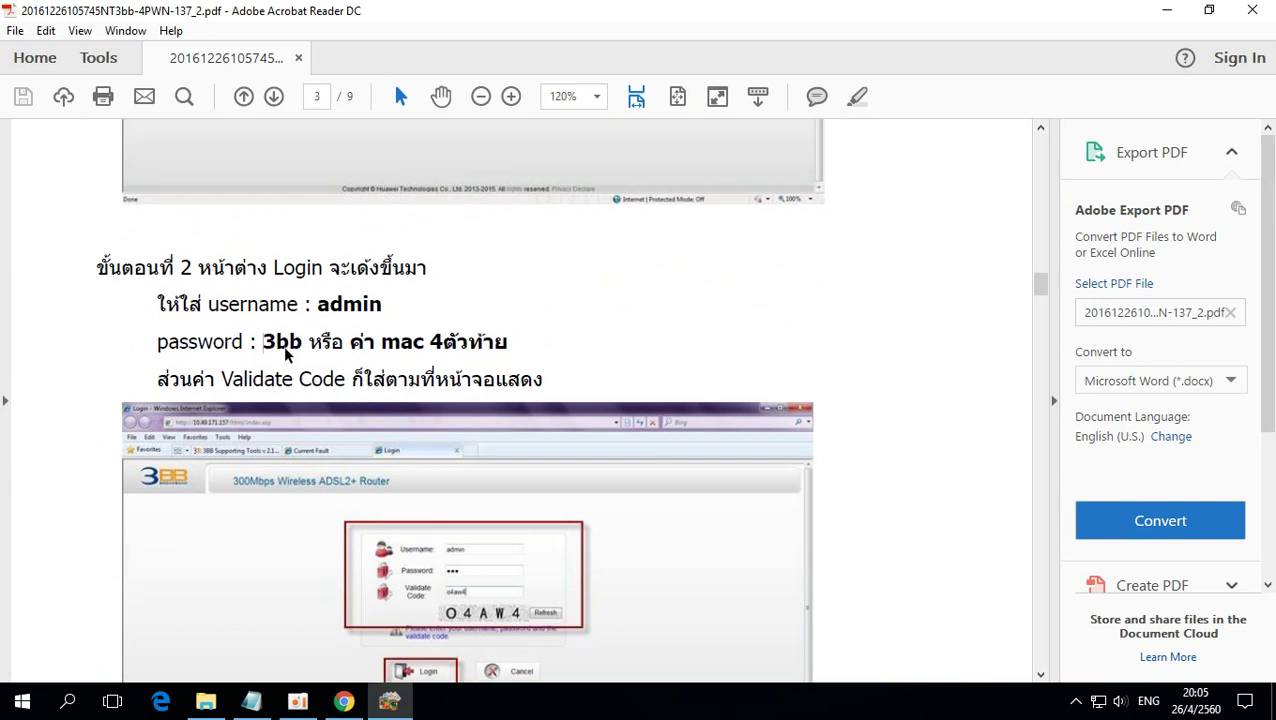
left_click(400, 343)
left_click_drag(430, 343, 512, 343)
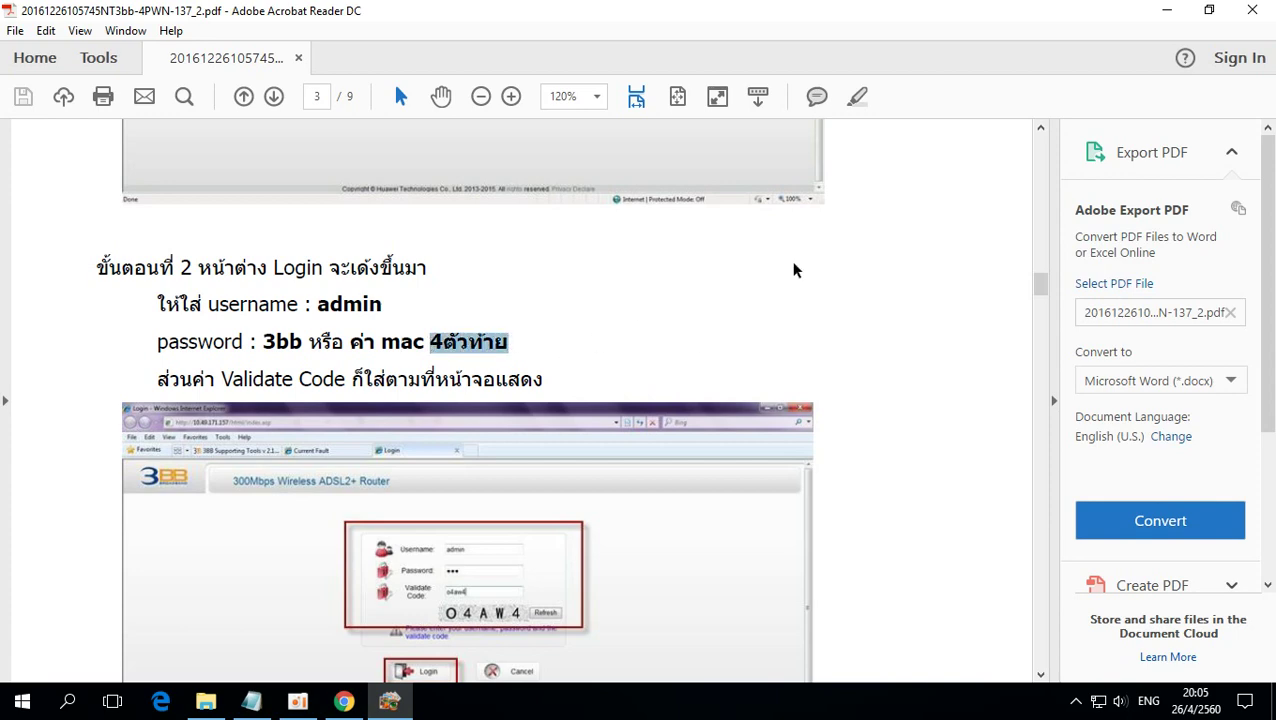
left_click(1167, 11)
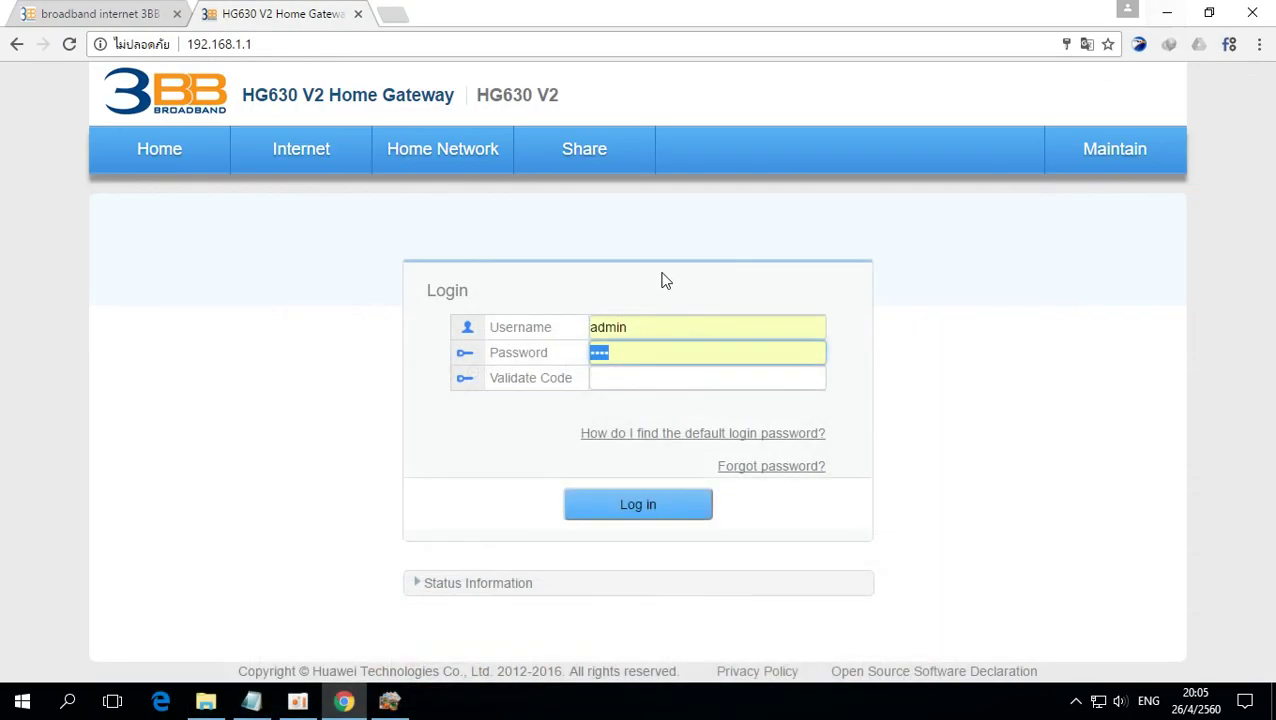
left_click(651, 377)
double_click(622, 353)
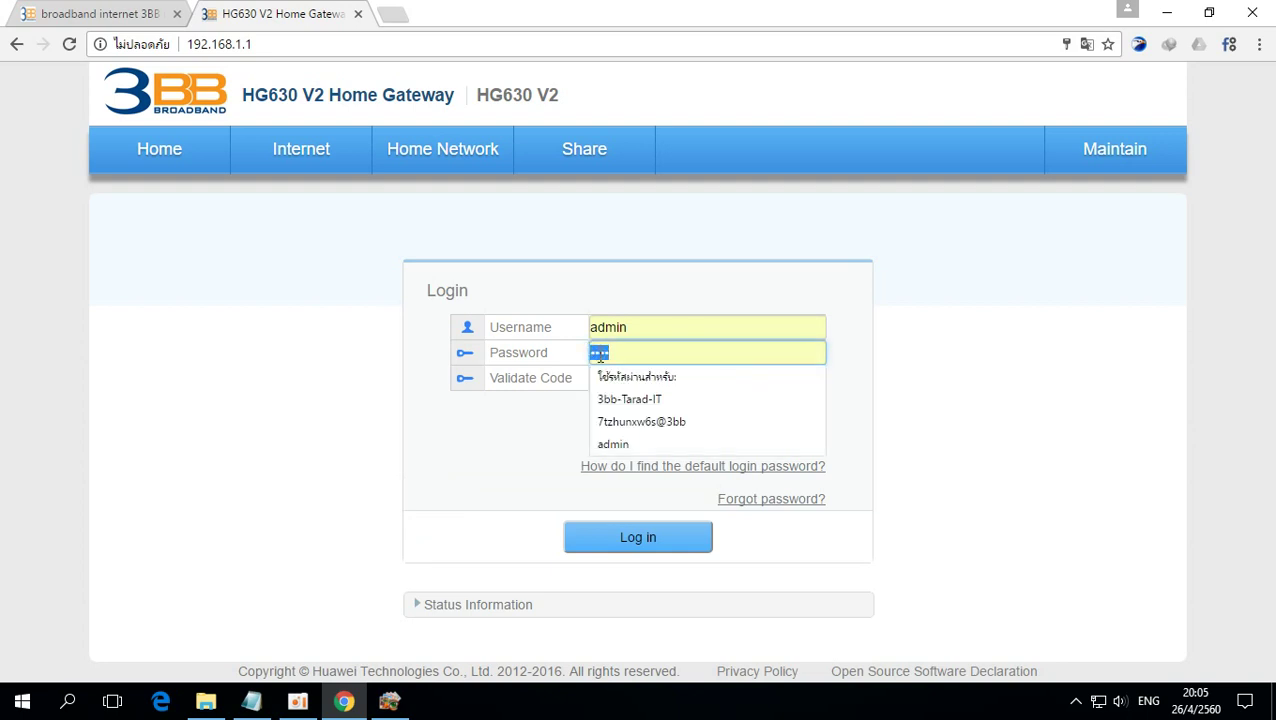
left_click(826, 284)
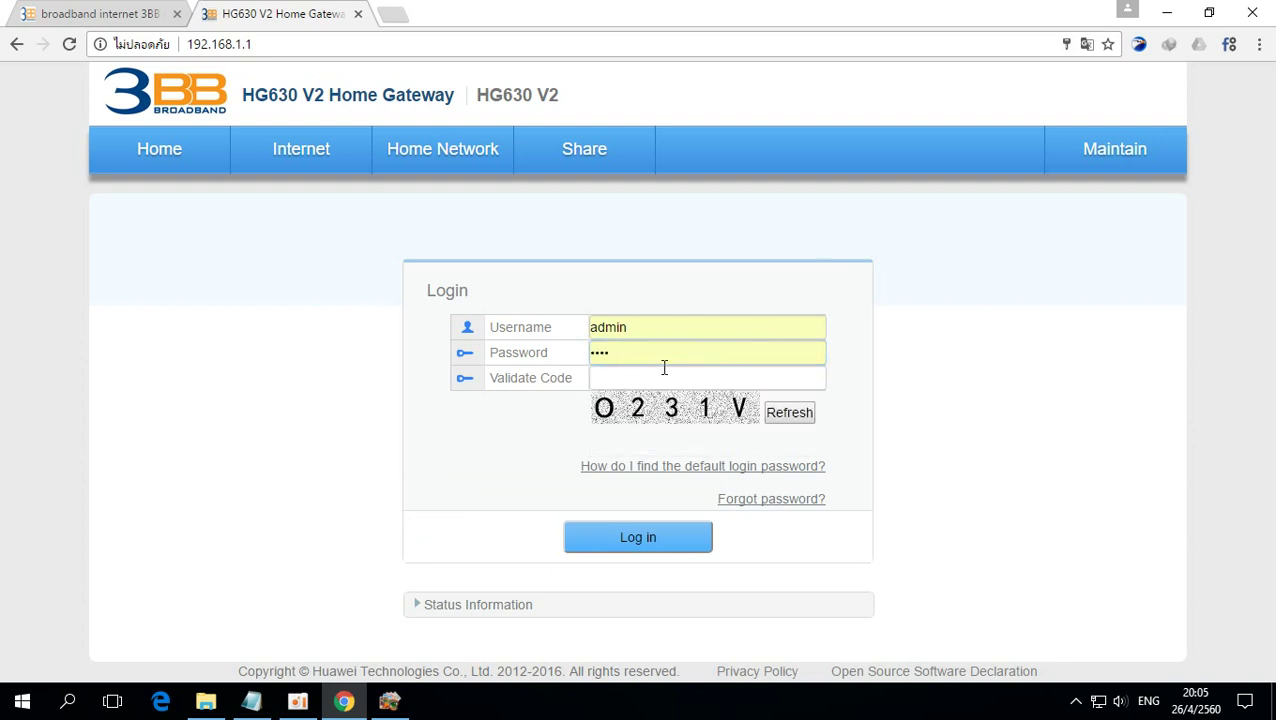
double_click(596, 352)
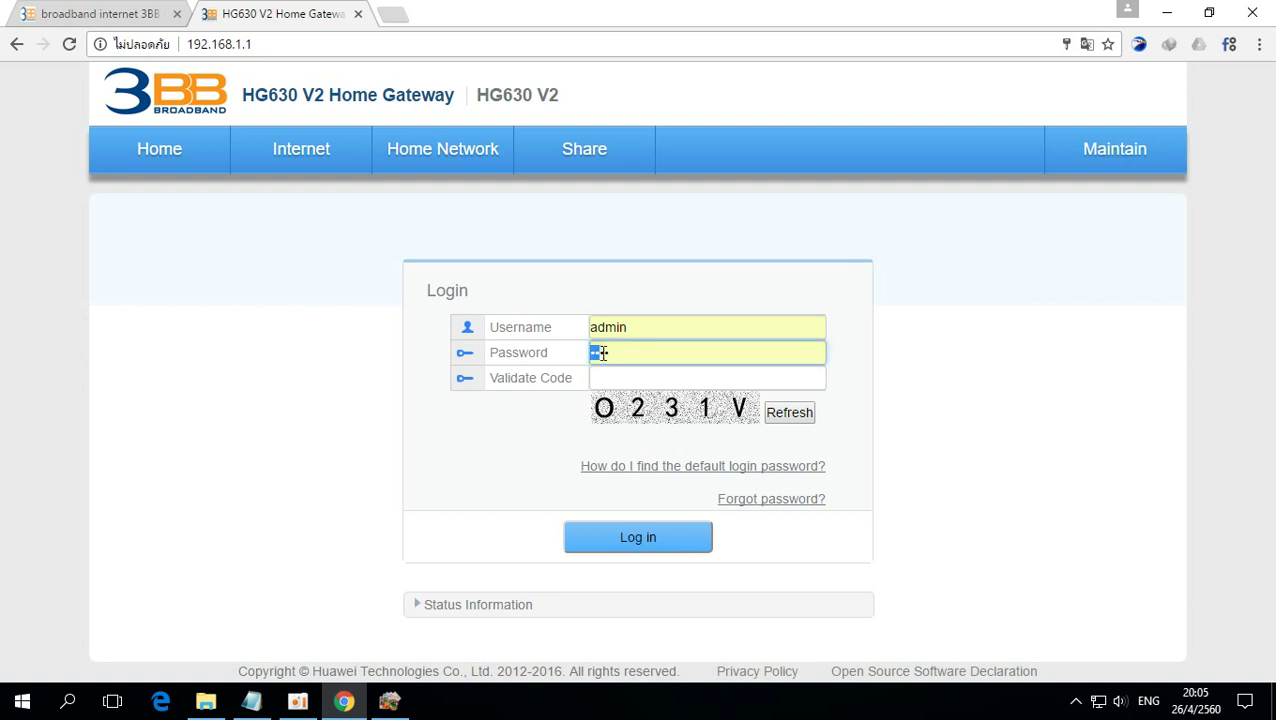
left_click(574, 418)
left_click(600, 378)
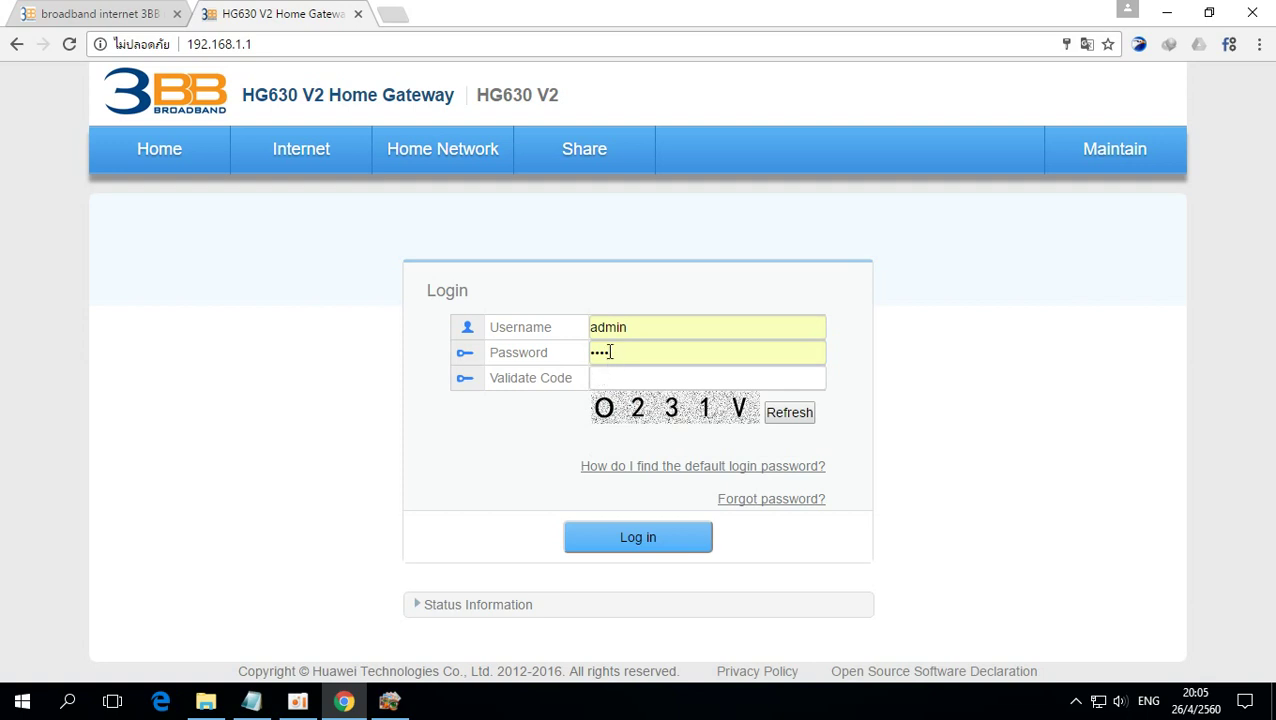
double_click(609, 352)
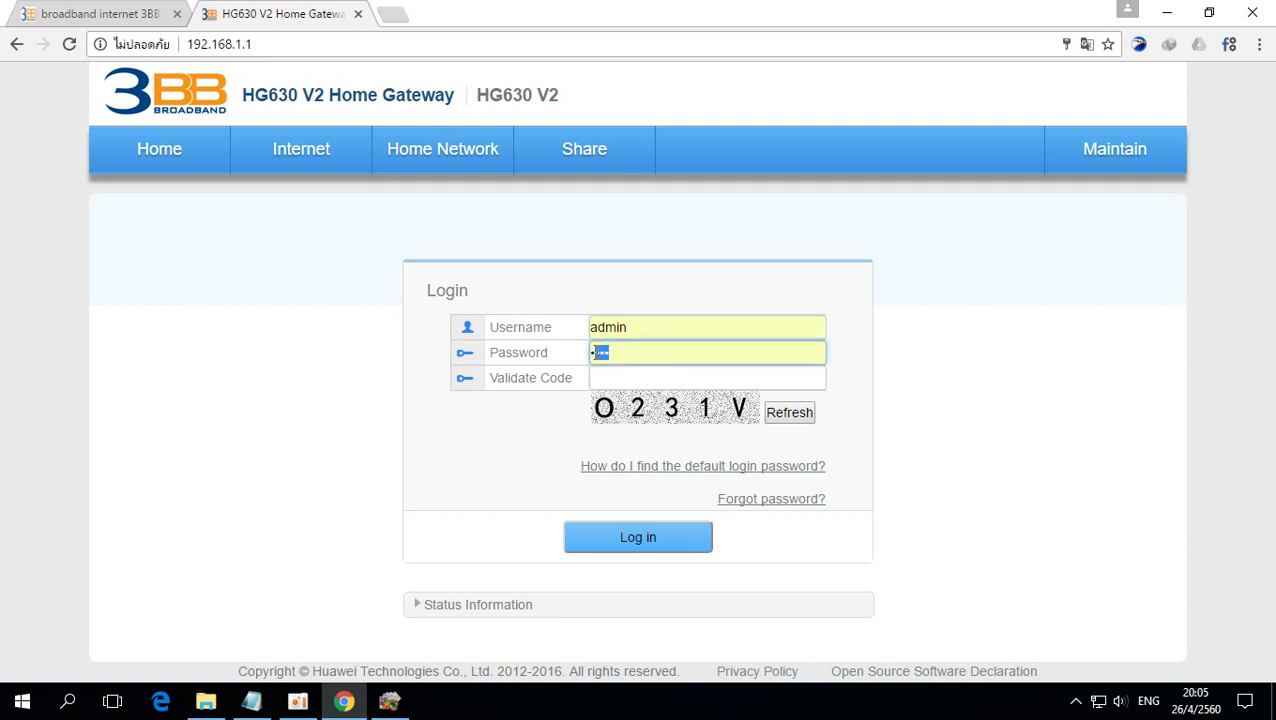
left_click(540, 430)
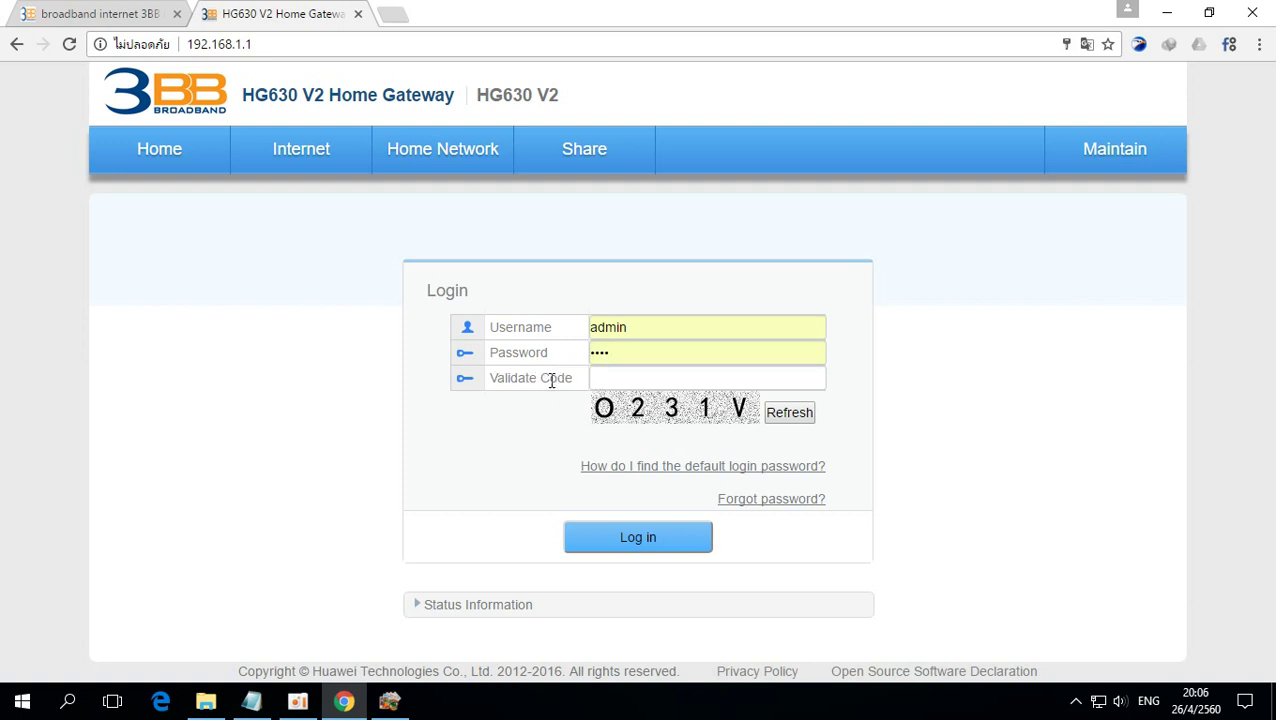
Step: Log in to the router with the displayed validate code and open the Set Up WLAN page
left_click(604, 377)
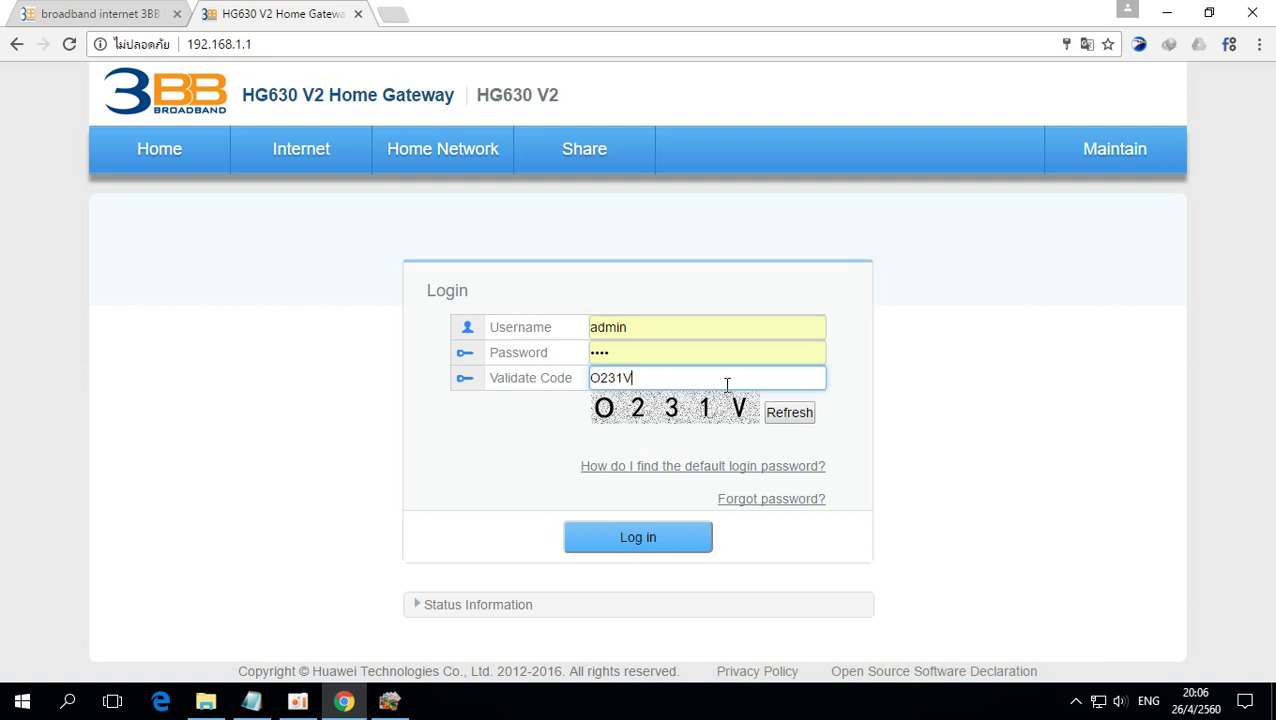
left_click(634, 545)
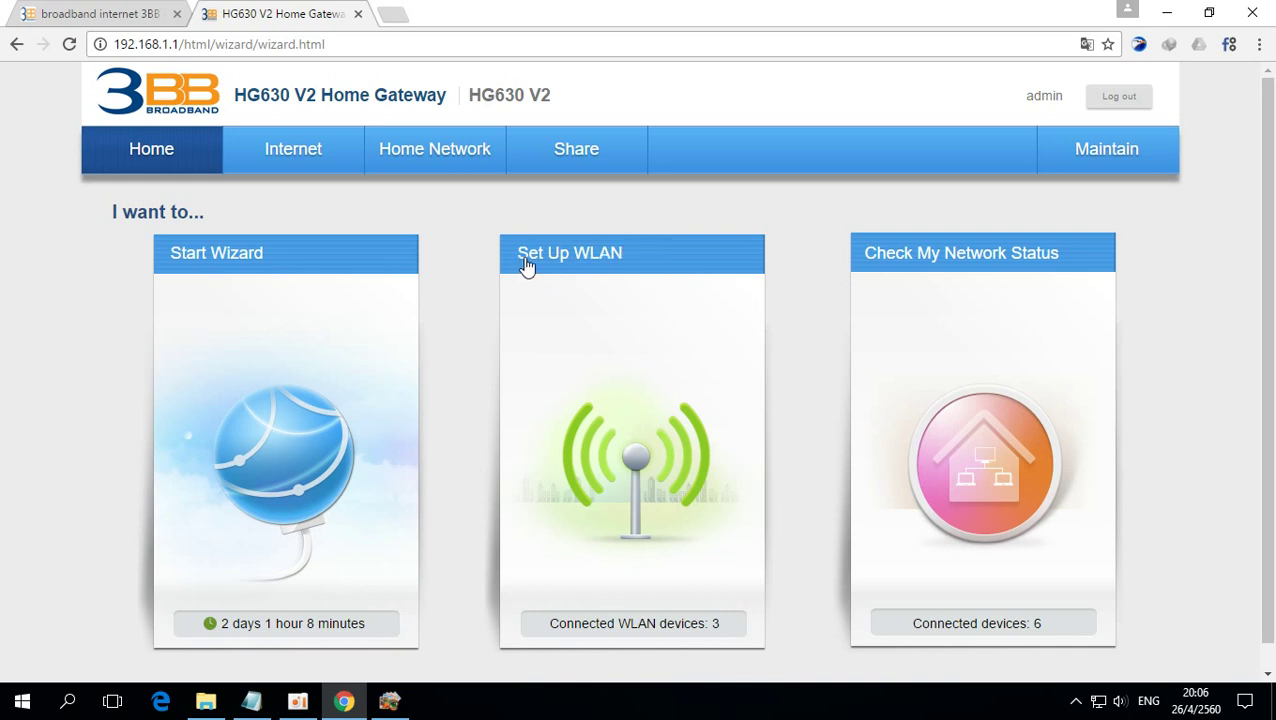
left_click(561, 262)
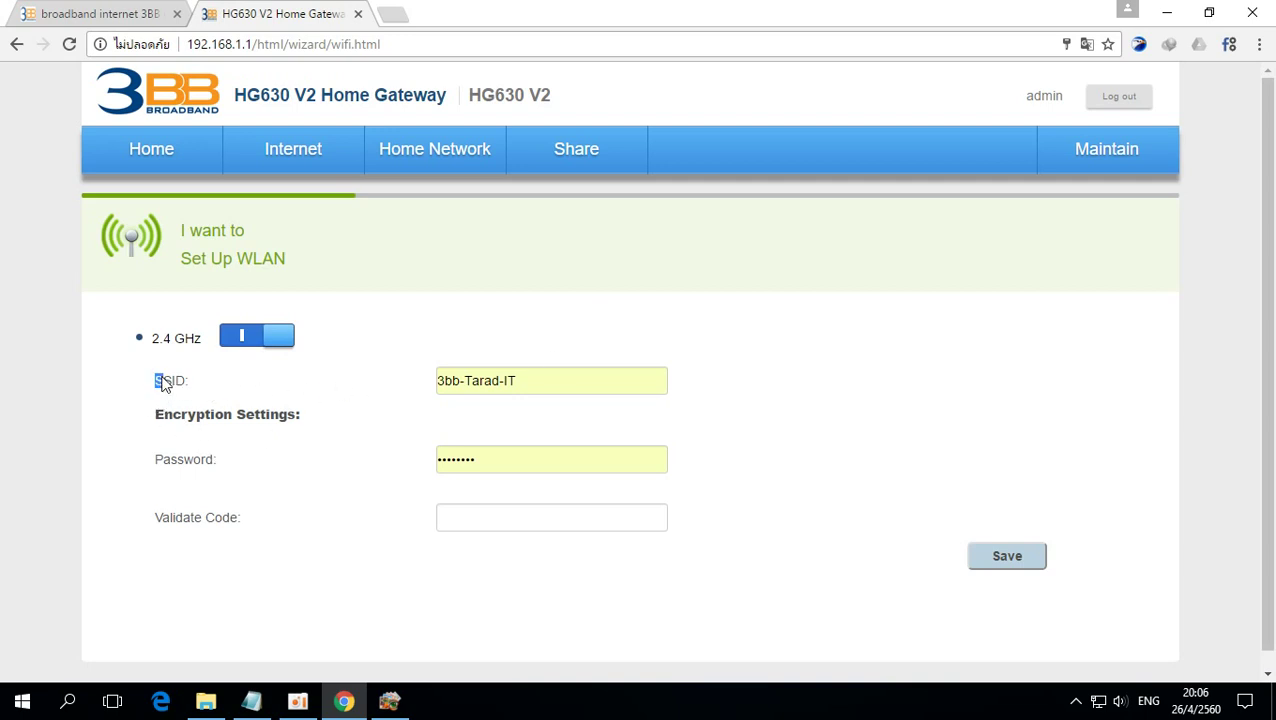
Step: Review the SSID entry in the 2.4 GHz WLAN settings
mouse_move(162, 378)
left_mouse_down()
mouse_move(191, 387)
mouse_move(162, 393)
left_mouse_up()
left_click_drag(437, 380, 527, 380)
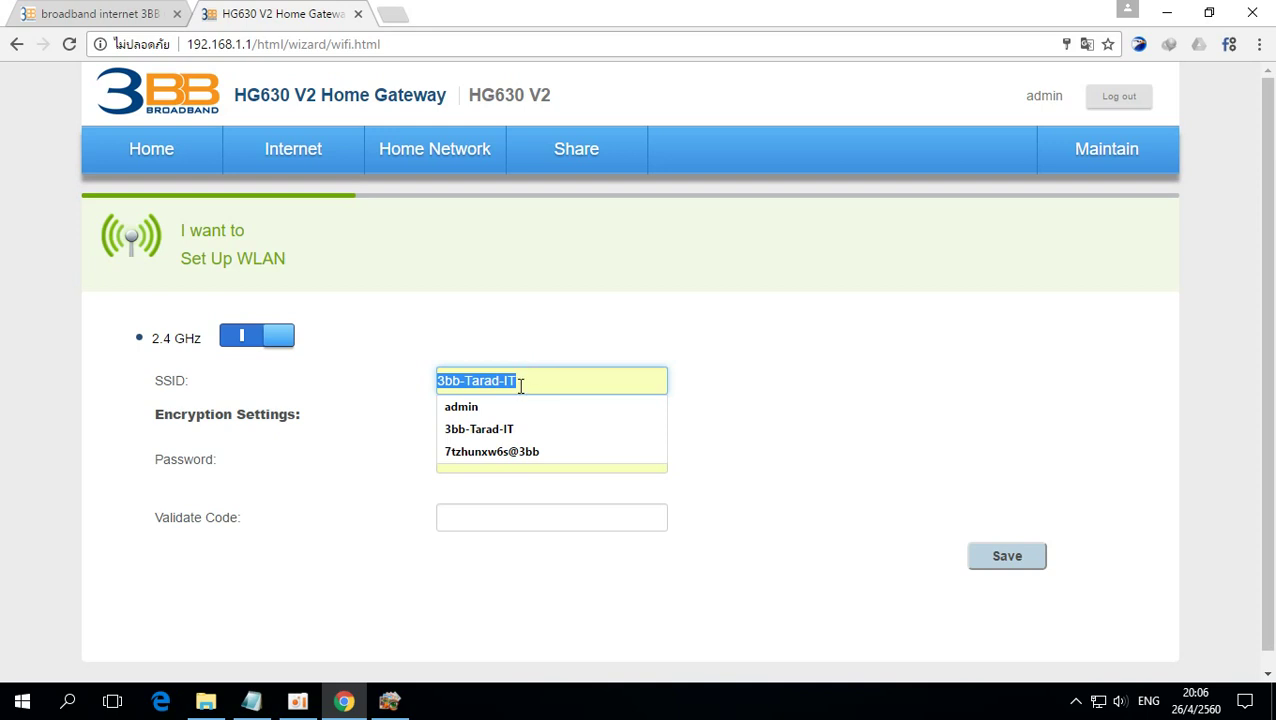
left_click(520, 386)
left_click_drag(461, 381, 541, 374)
left_click(542, 382)
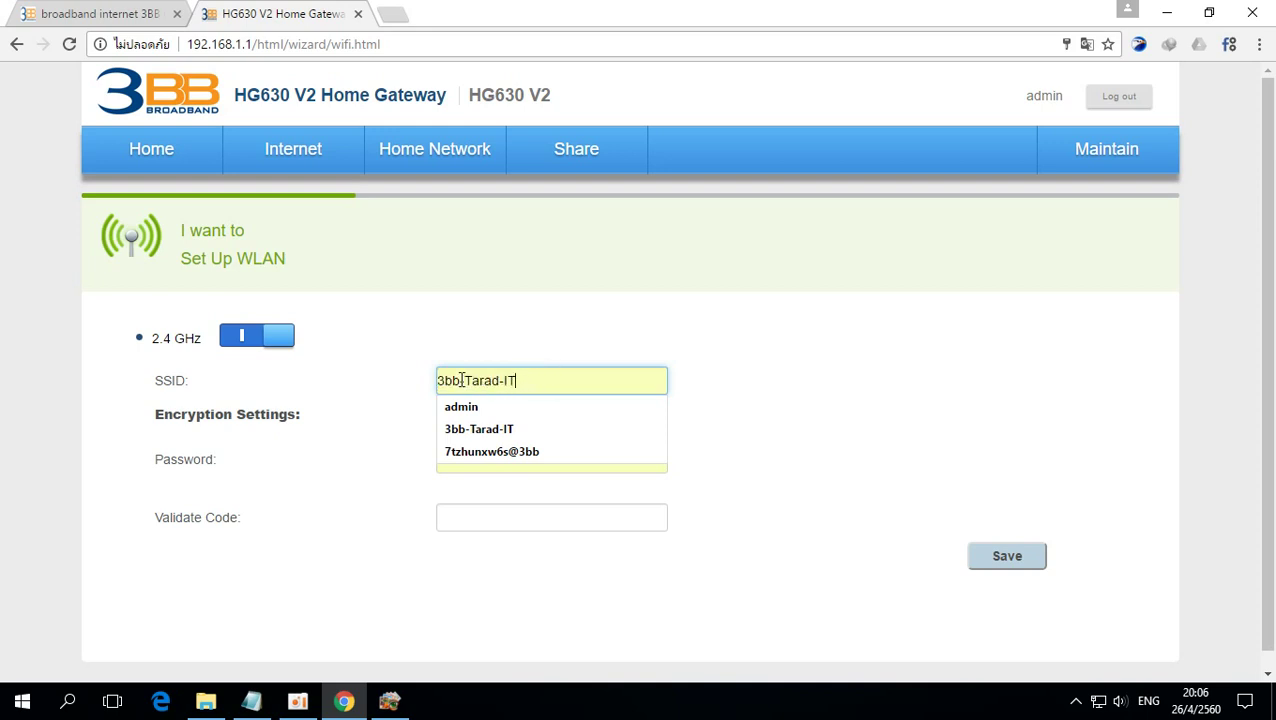
left_click_drag(461, 381, 527, 373)
left_click(447, 429)
left_click_drag(440, 380, 519, 397)
left_click(700, 353)
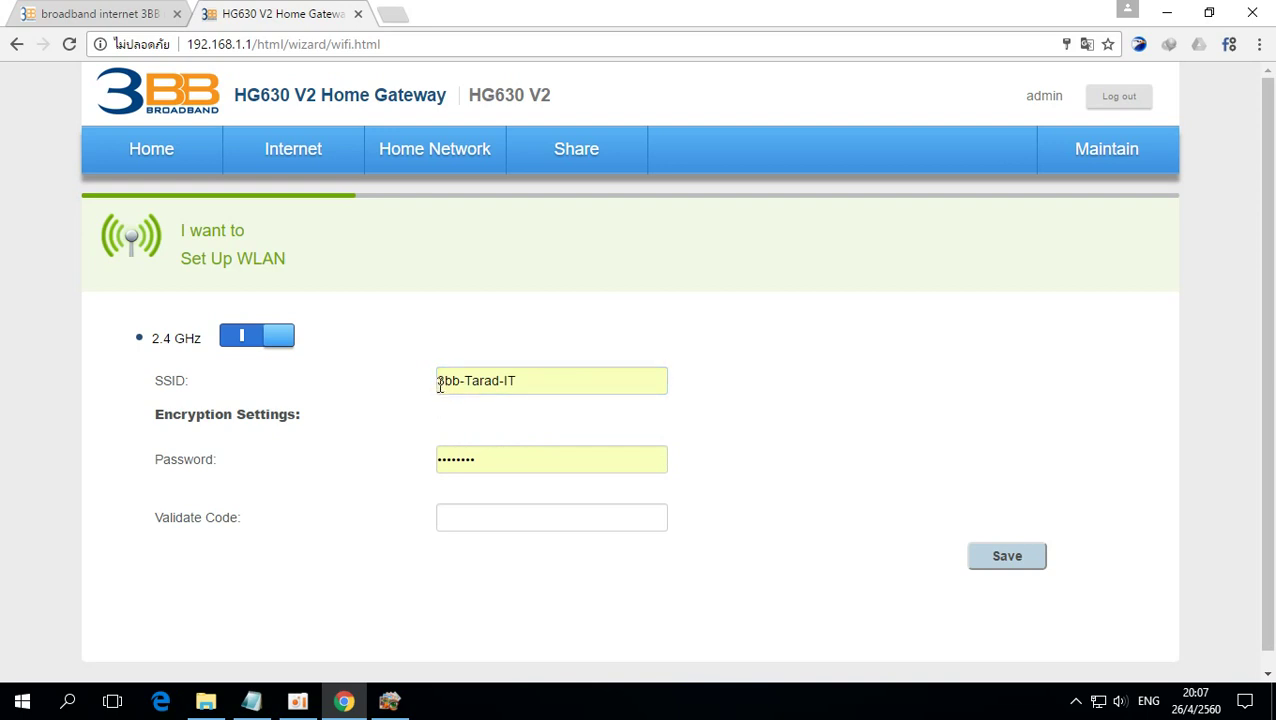
left_click_drag(440, 386, 517, 384)
key("Escape")
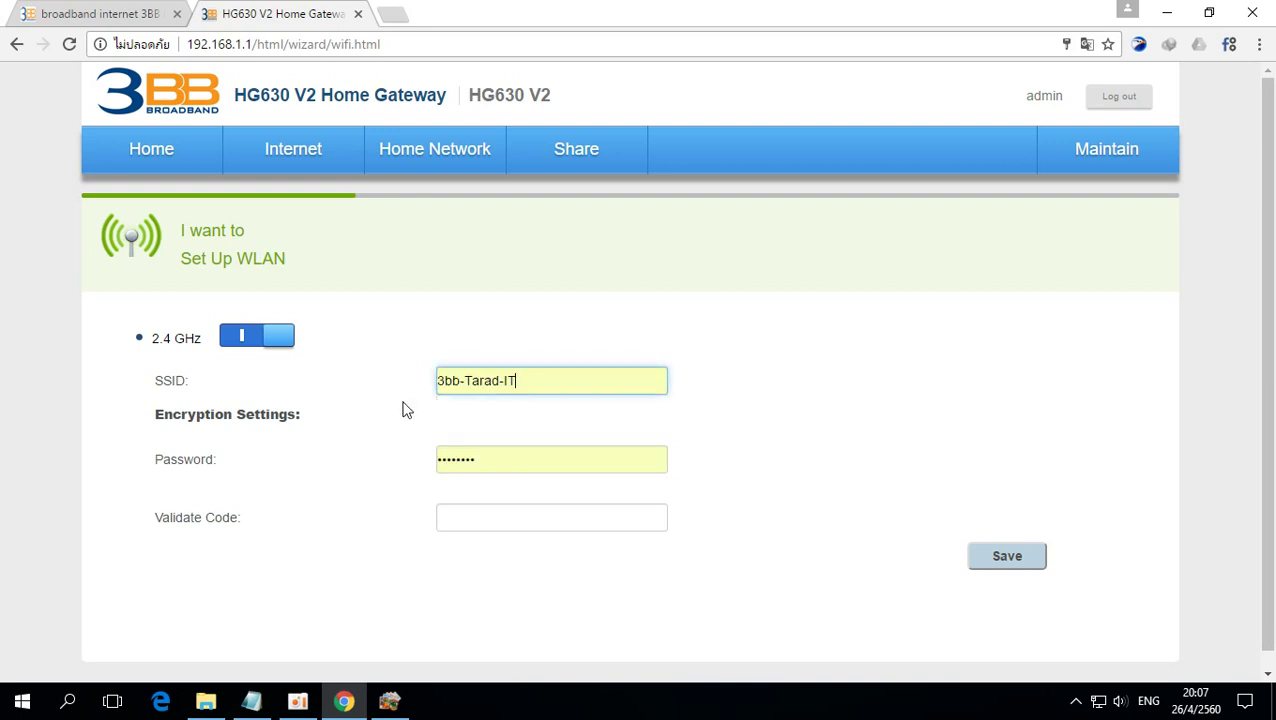
left_click(406, 410)
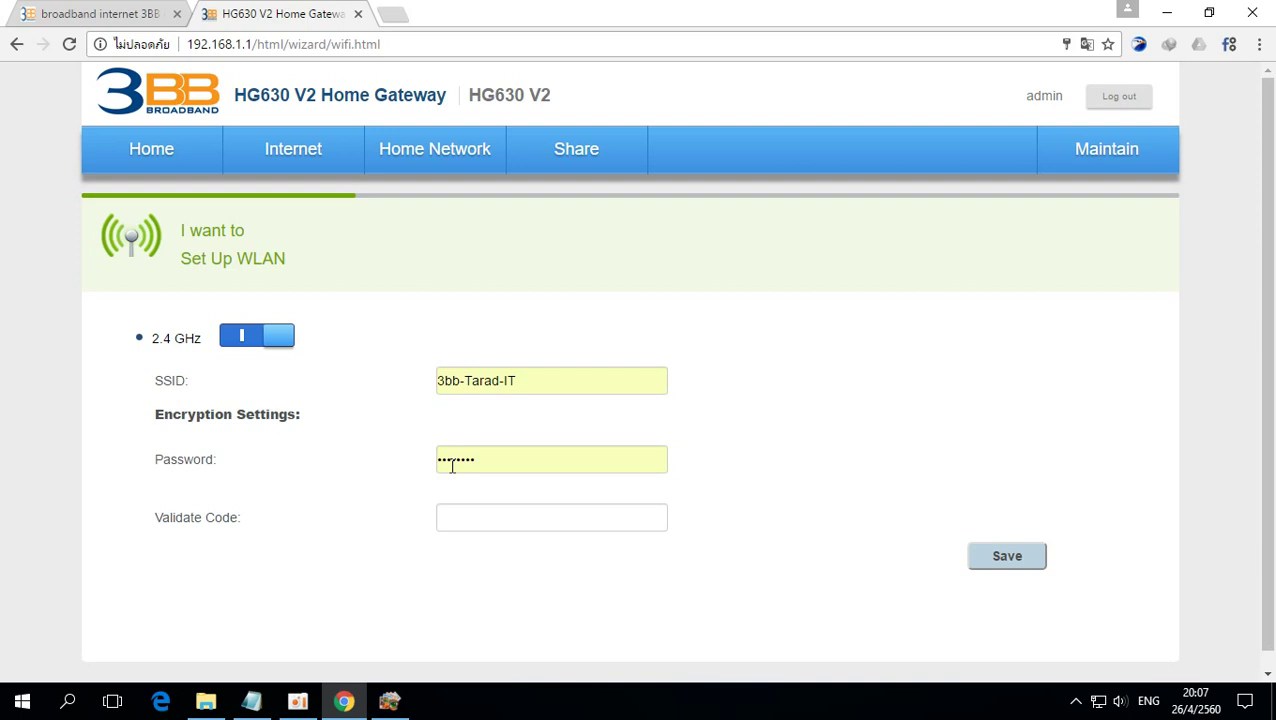
Step: Examine the WLAN password entry under Encryption Settings for the 2.4 GHz network
double_click(441, 461)
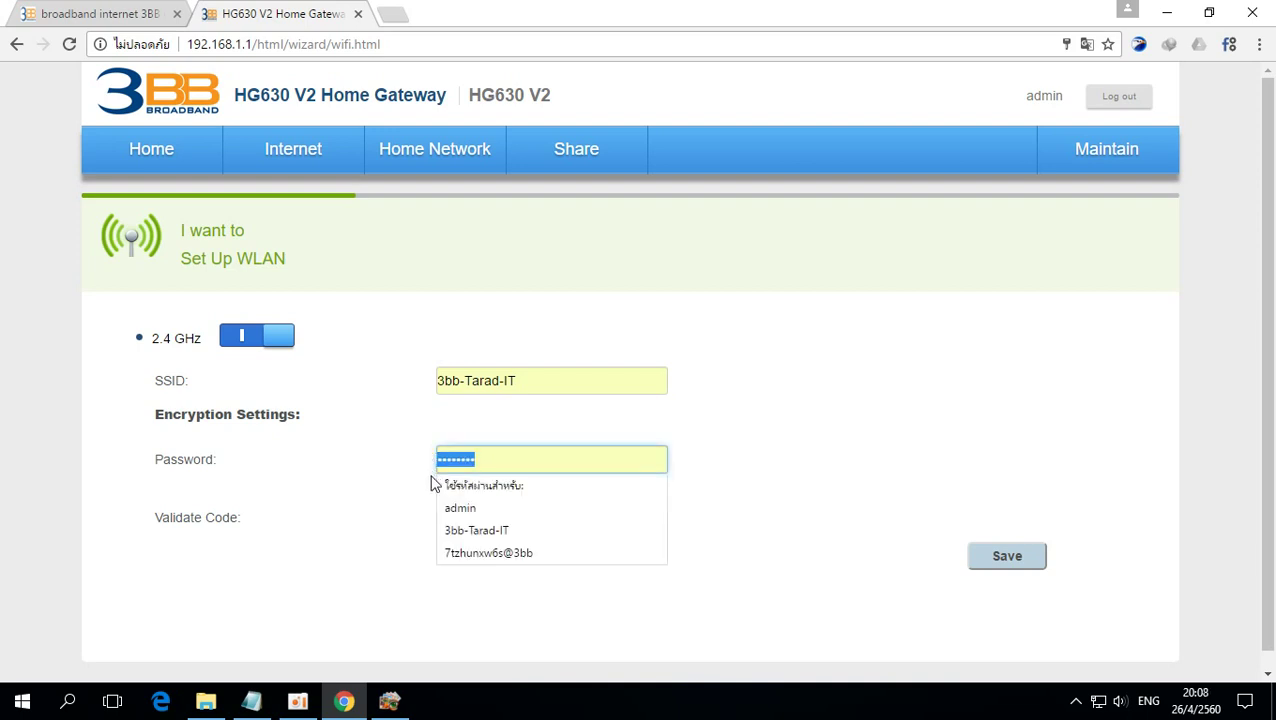
left_click(742, 447)
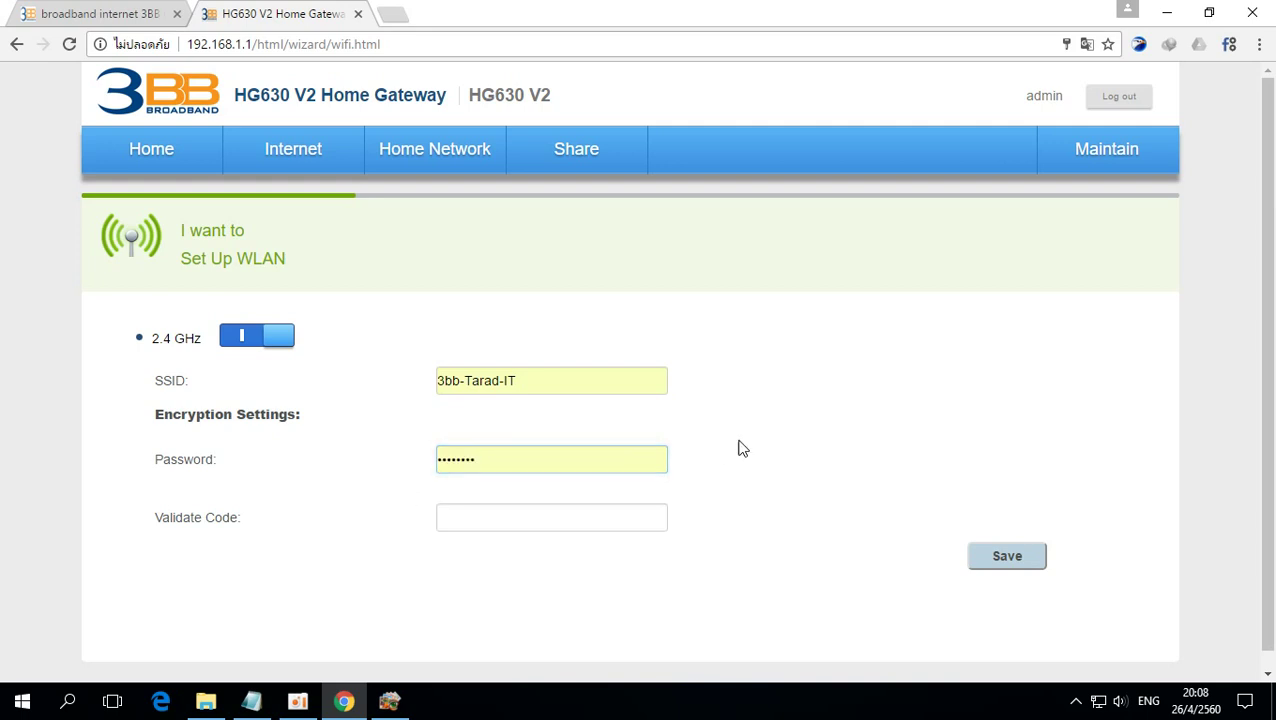
double_click(441, 459)
left_click(379, 502)
Step: Fill in the SSID with the saved entry 3bb-Tarad-IT and check the WLAN password field
left_click_drag(439, 381, 515, 383)
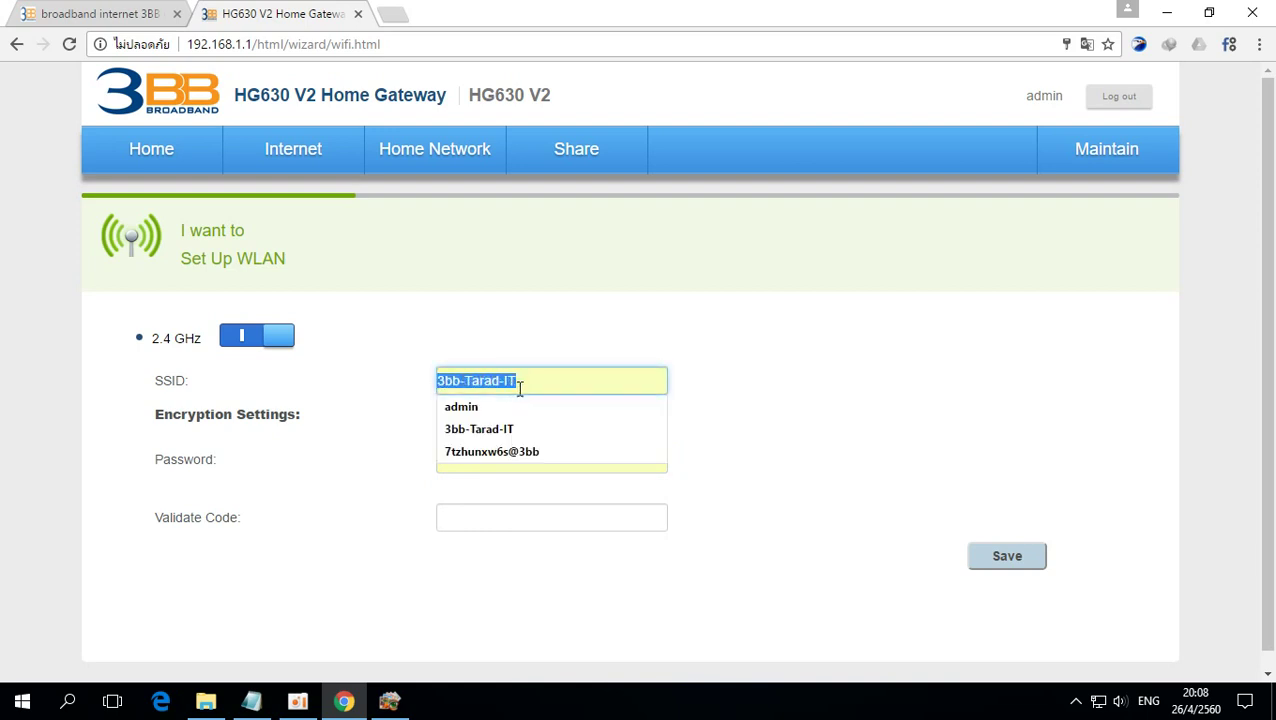
left_click(485, 429)
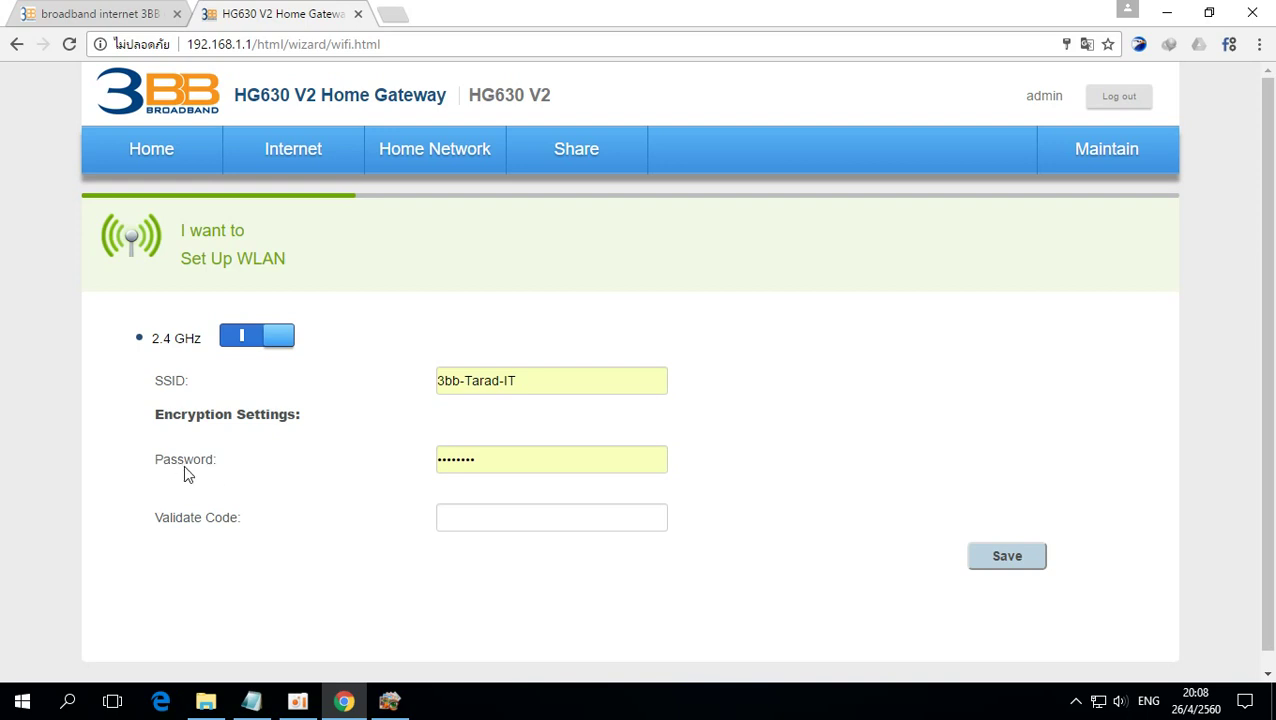
double_click(445, 459)
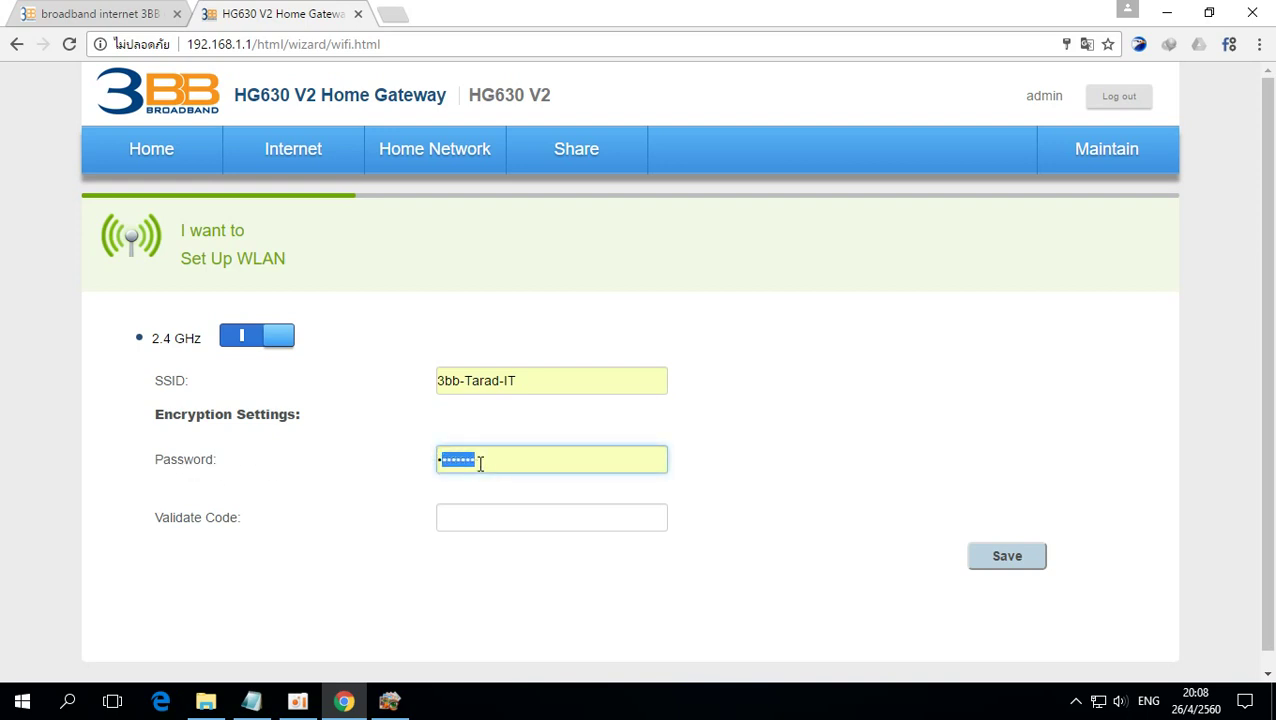
left_click(410, 503)
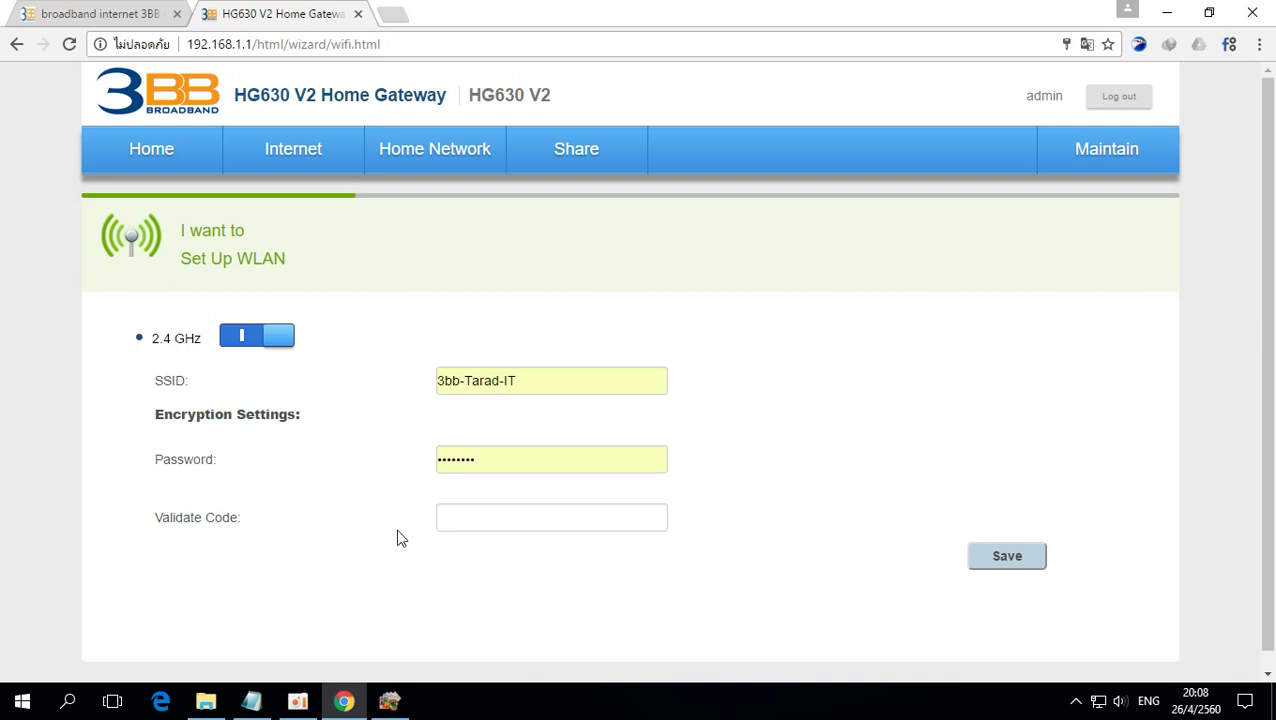
Step: Enter the displayed validate code and save the 2.4 GHz WLAN settings
left_click(458, 519)
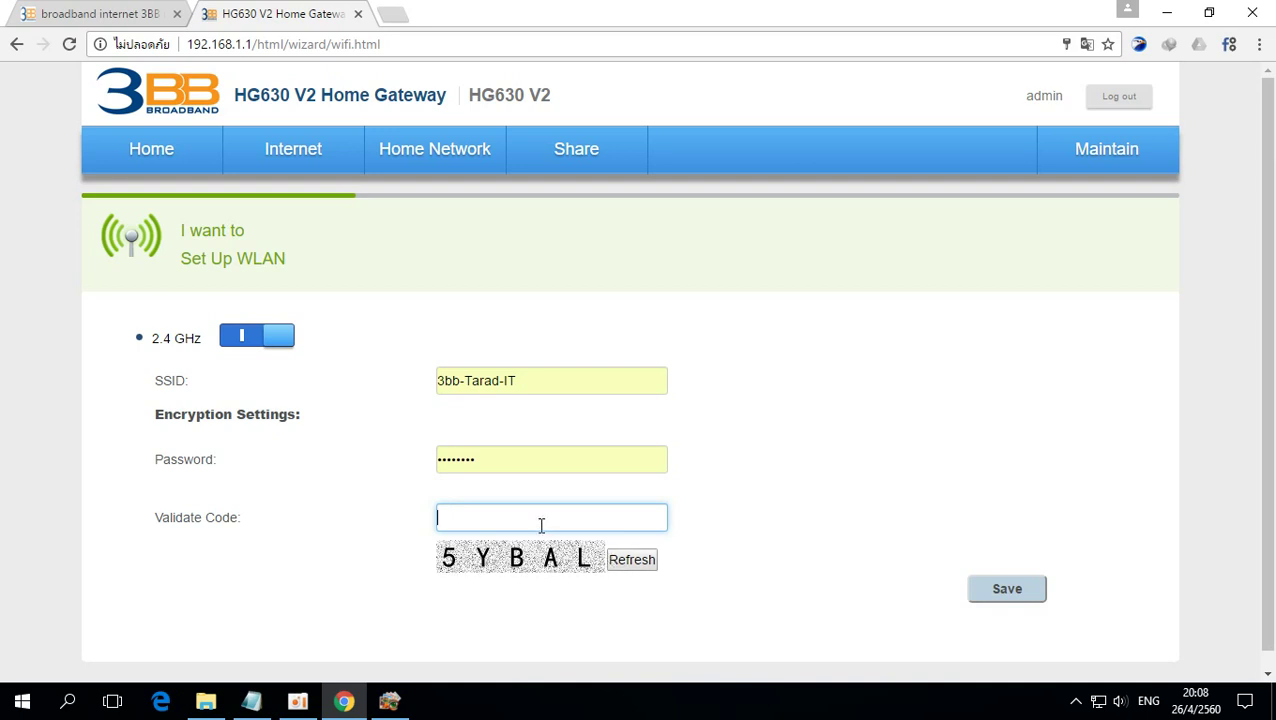
type("5YBAL")
left_click(1003, 594)
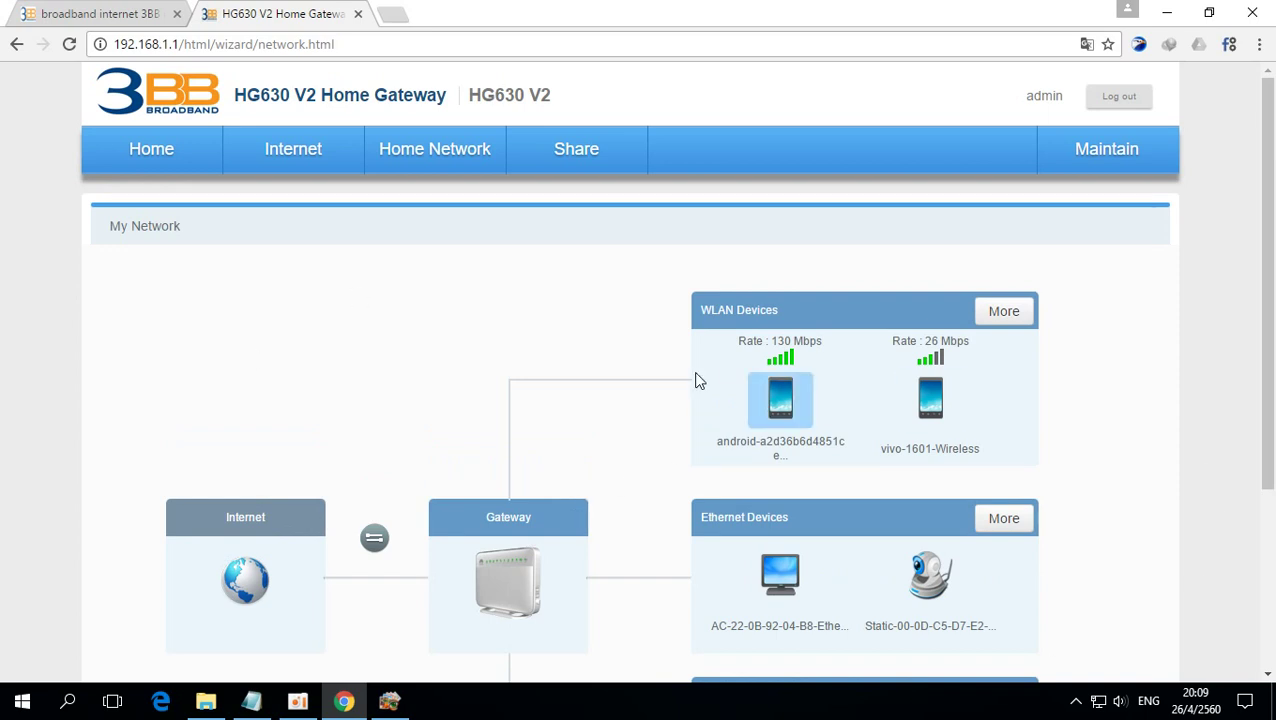
Step: Examine the My Network map for the gateway and its connected WLAN, Ethernet and USB devices
scroll(700, 380, "down", 3)
scroll(760, 443, "up", 1)
scroll(705, 290, "up", 2)
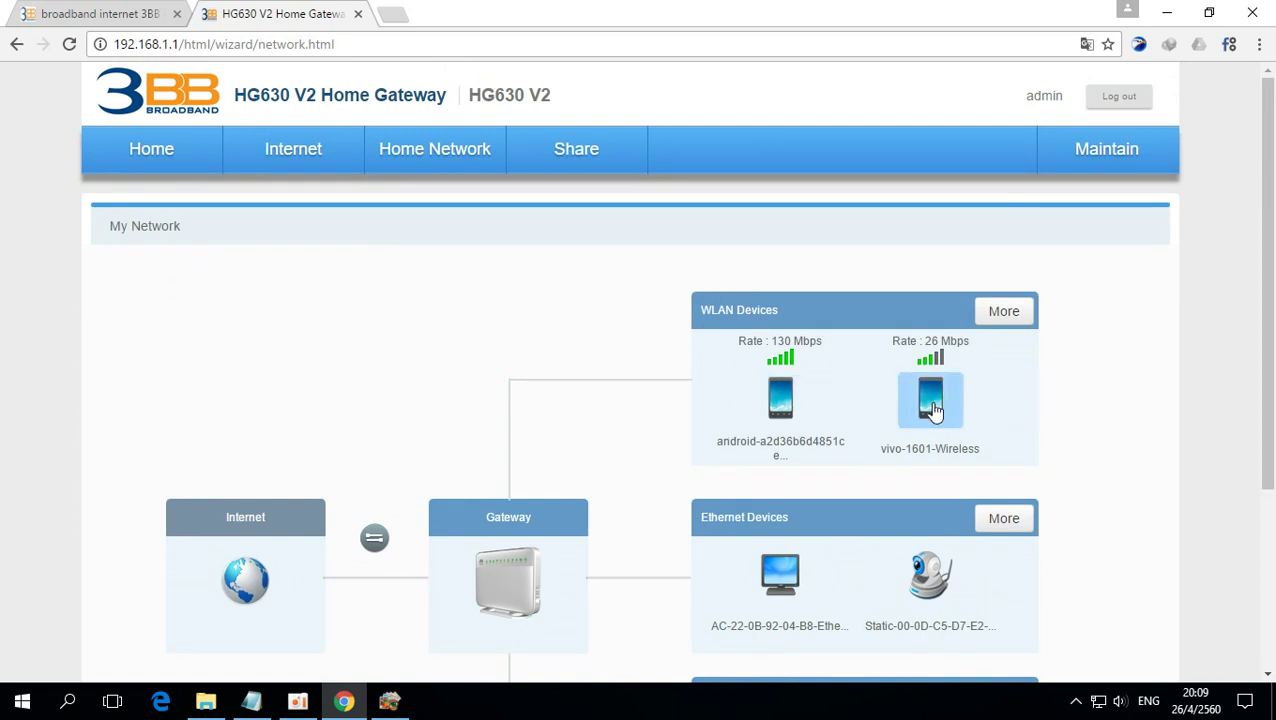
scroll(928, 267, "down", 2)
scroll(920, 268, "up", 1)
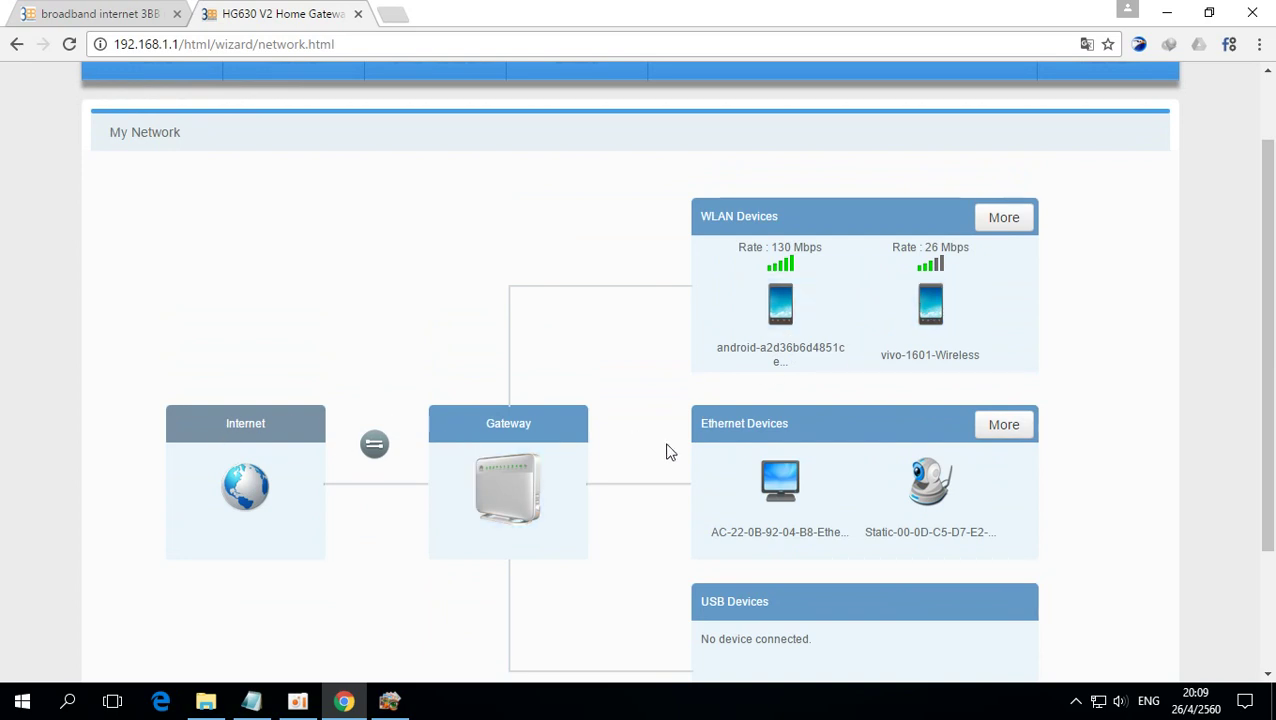
scroll(690, 435, "down", 1)
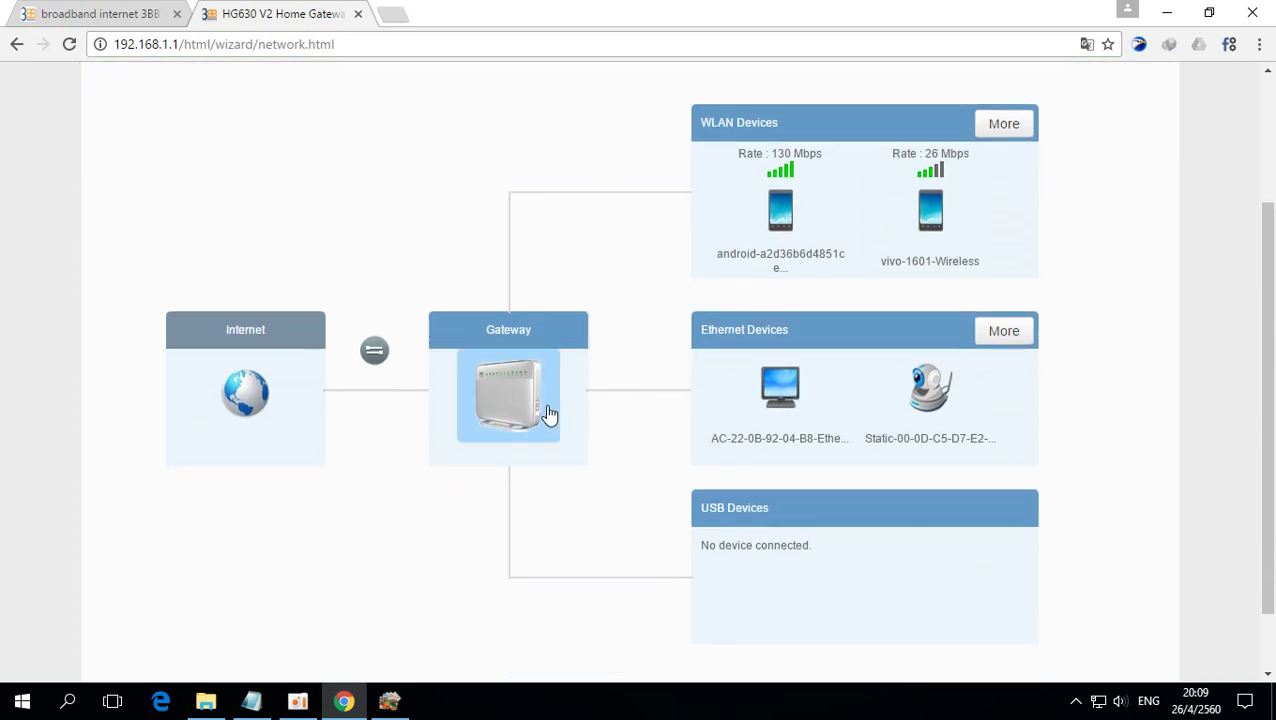
left_click_drag(700, 329, 775, 330)
left_click(805, 342)
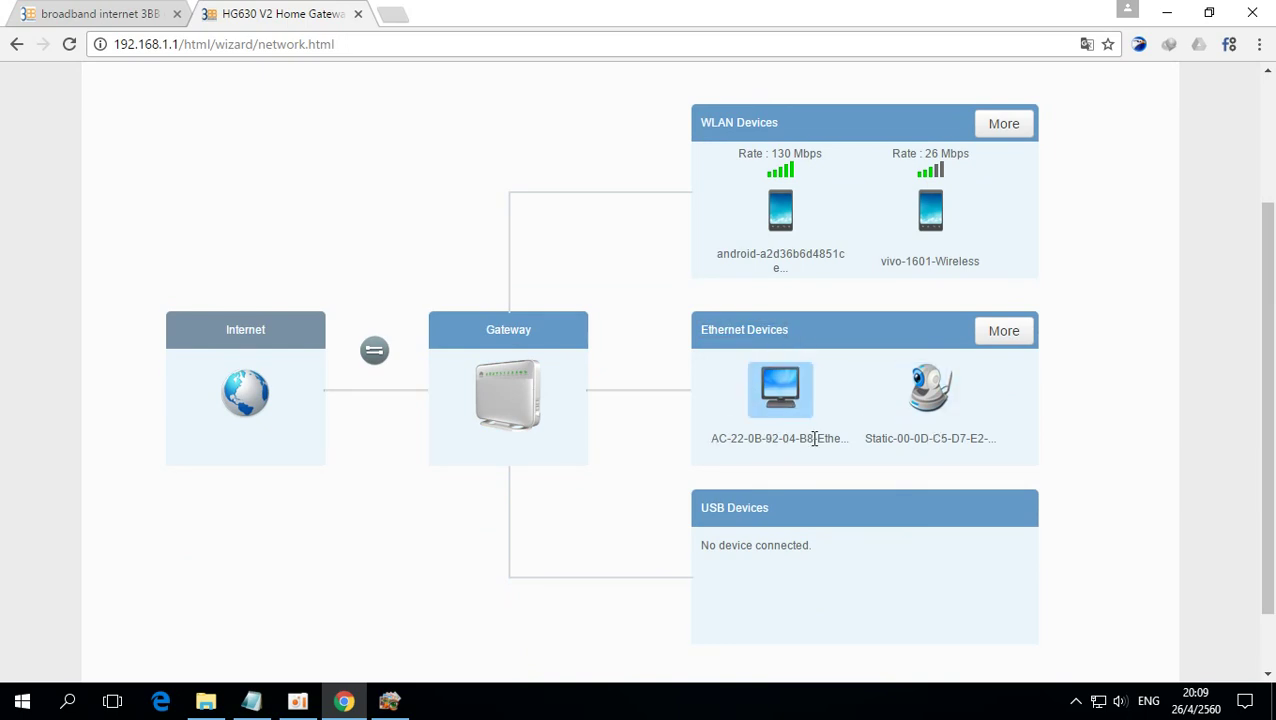
scroll(1131, 402, "up", 1)
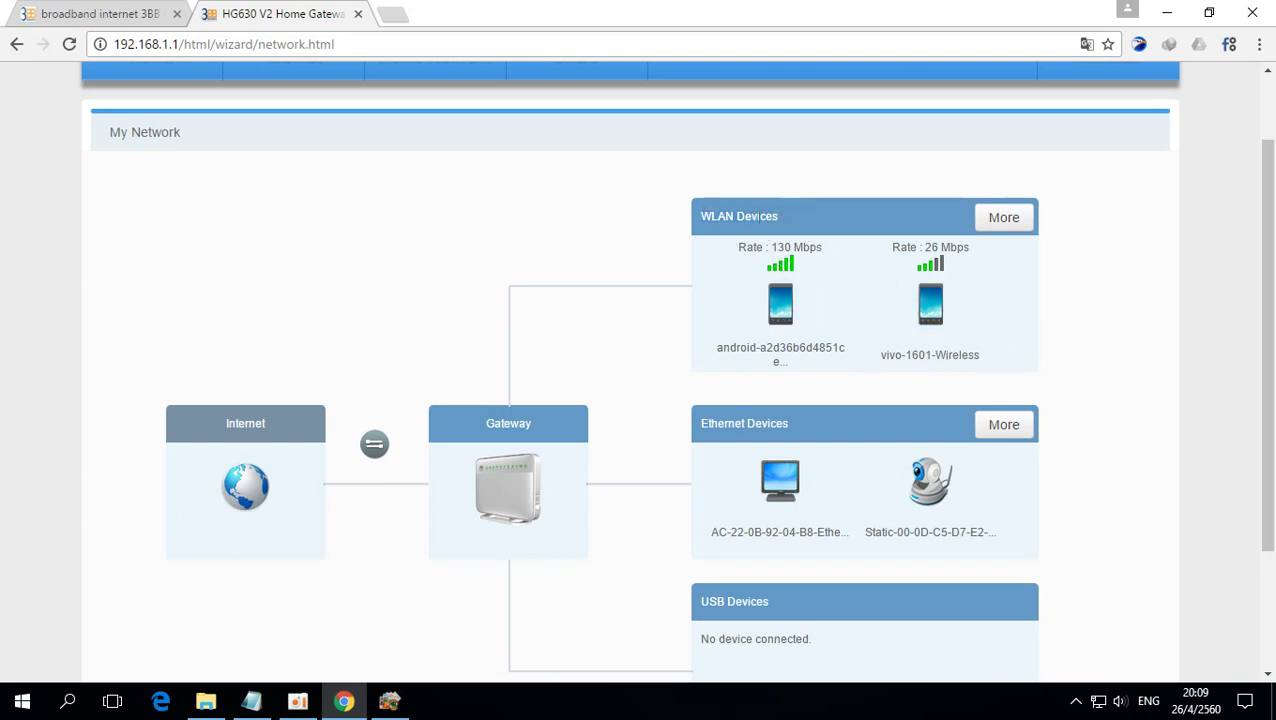
scroll(990, 256, "up", 1)
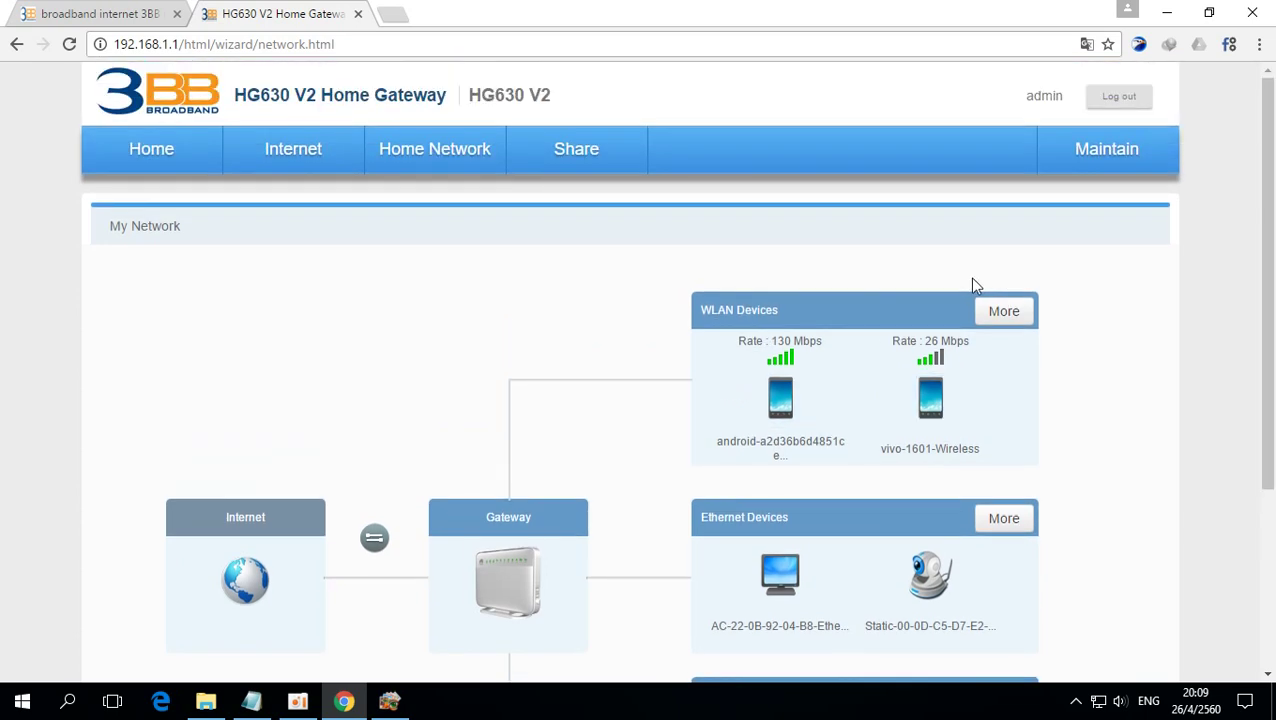
scroll(976, 286, "down", 2)
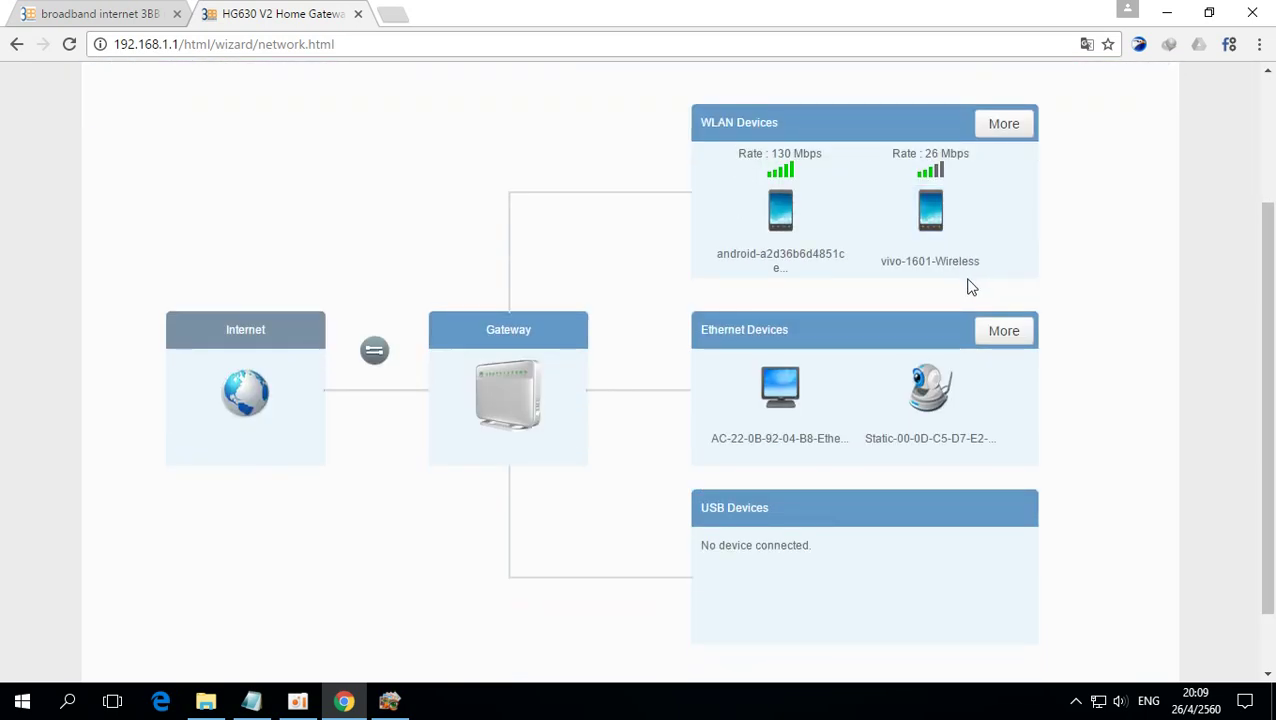
scroll(968, 287, "up", 1)
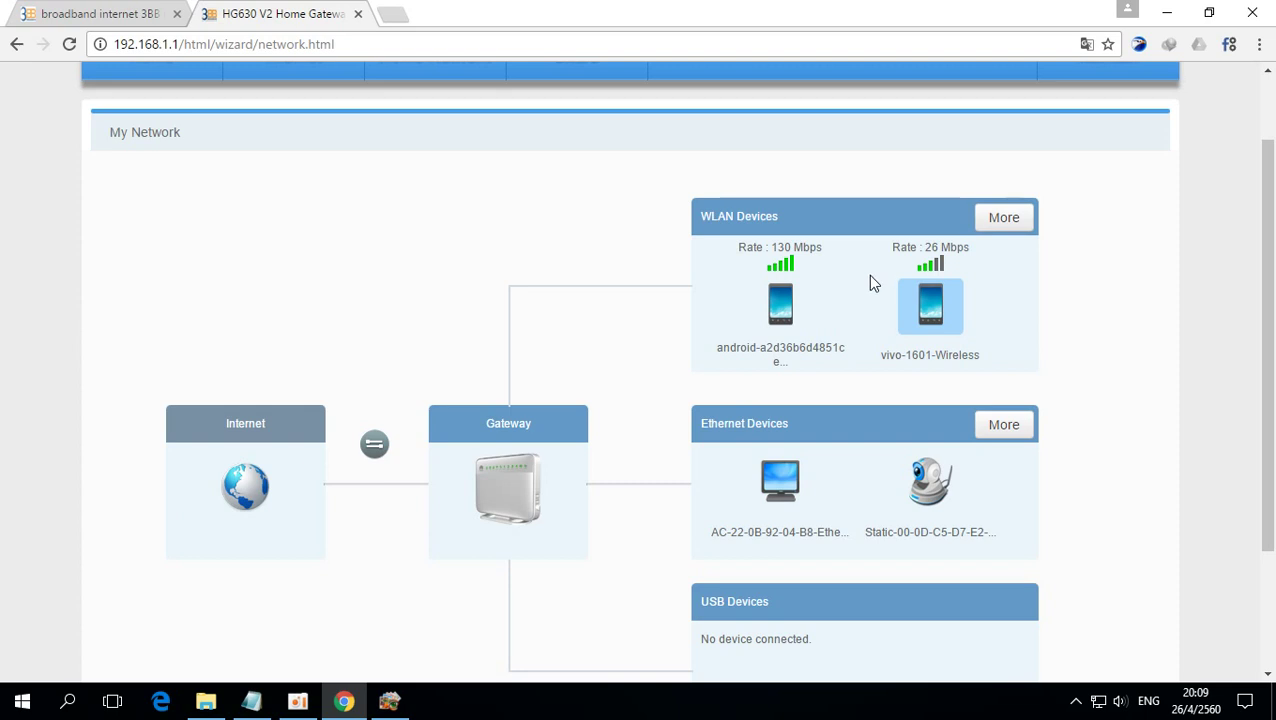
scroll(869, 283, "up", 1)
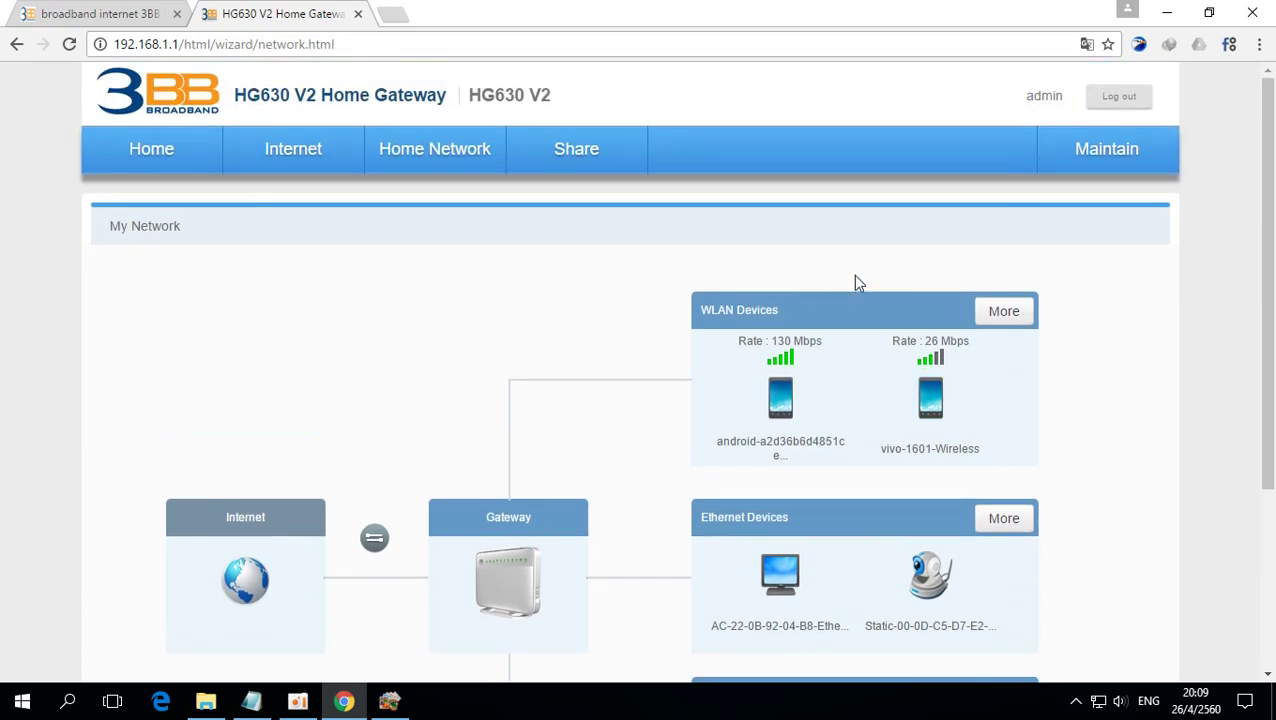
Step: Reboot the router from the Device Management maintenance page using the displayed validate code, and accept the reboot warning
left_click(1126, 151)
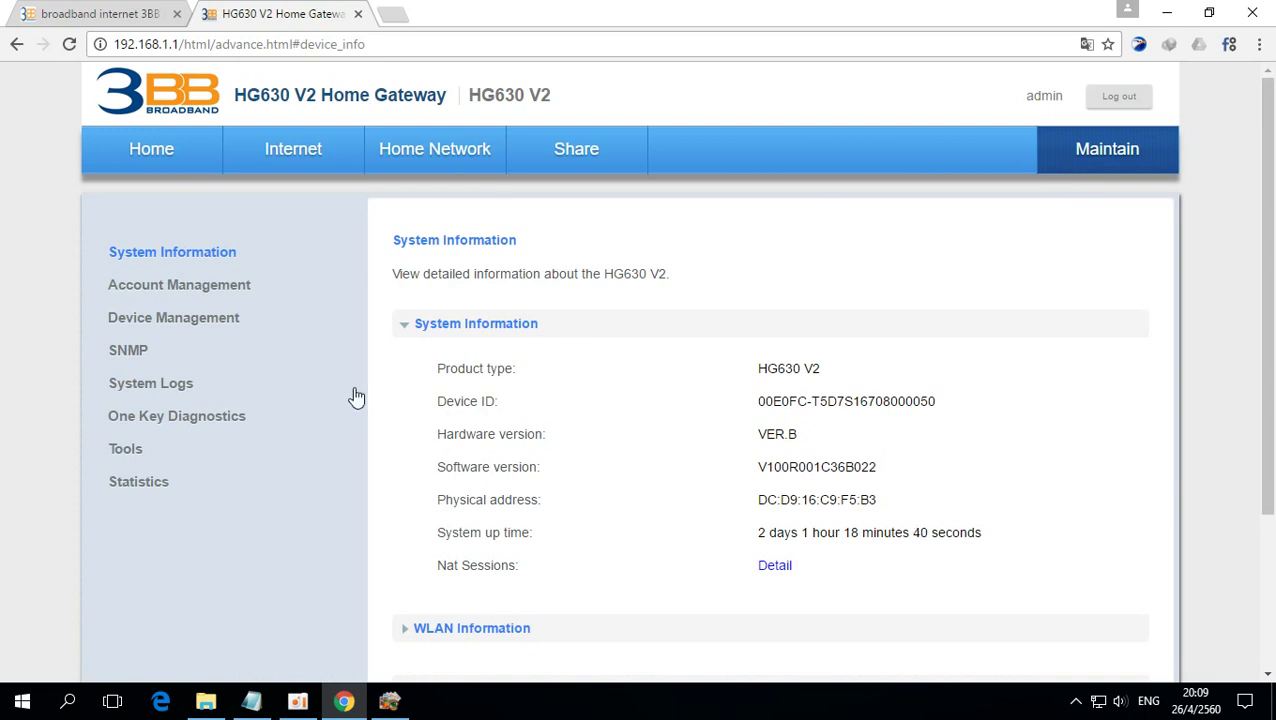
left_click(167, 330)
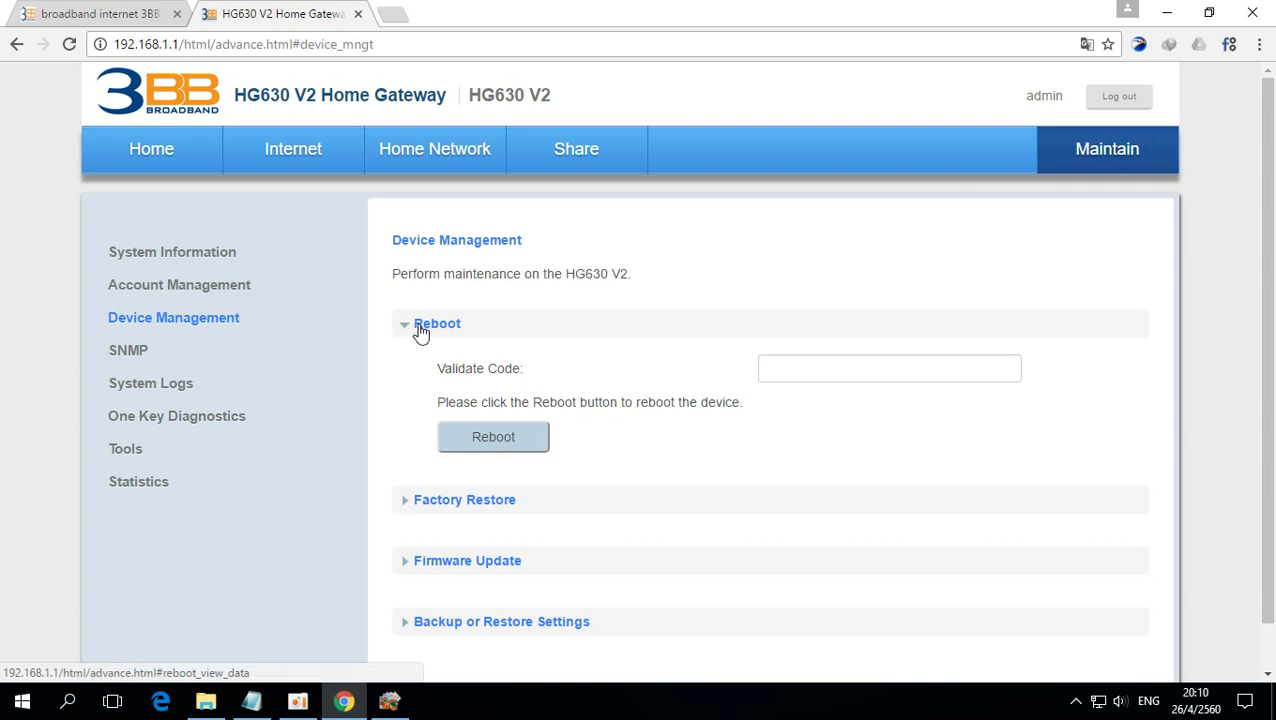
left_click(794, 370)
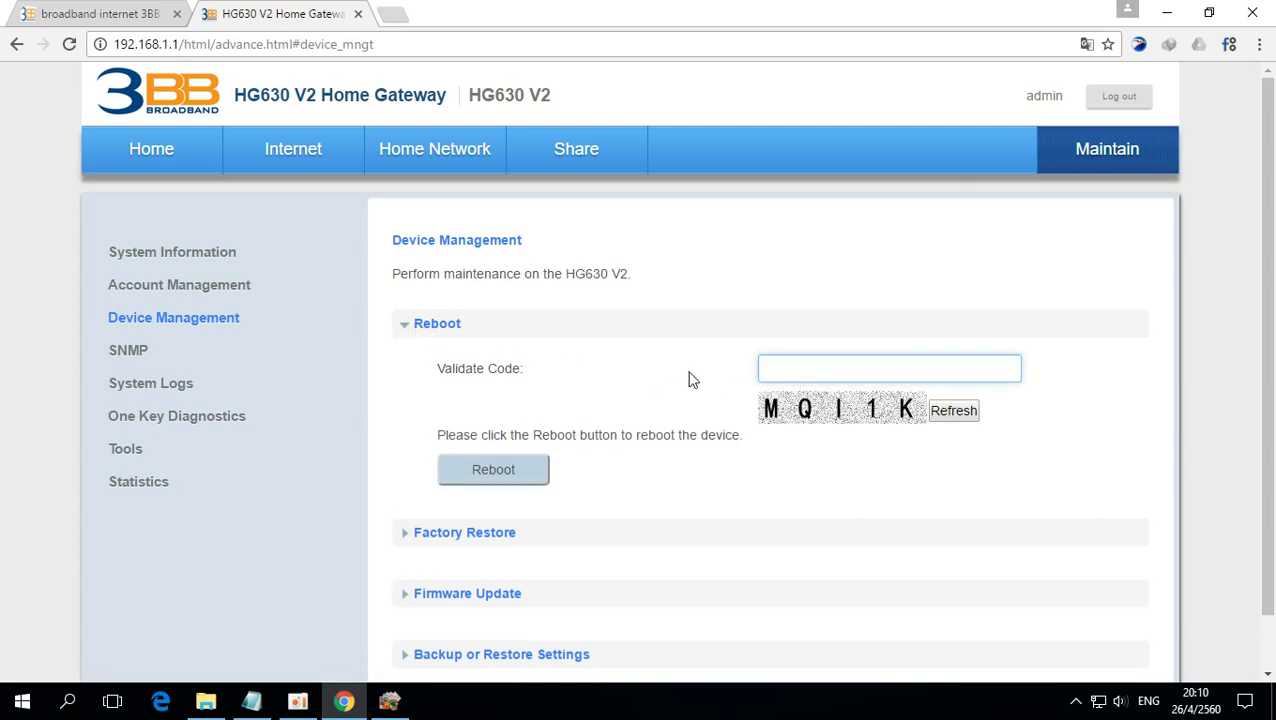
type("MQI1K")
left_click_drag(804, 369, 762, 370)
left_click(815, 369)
left_click(515, 475)
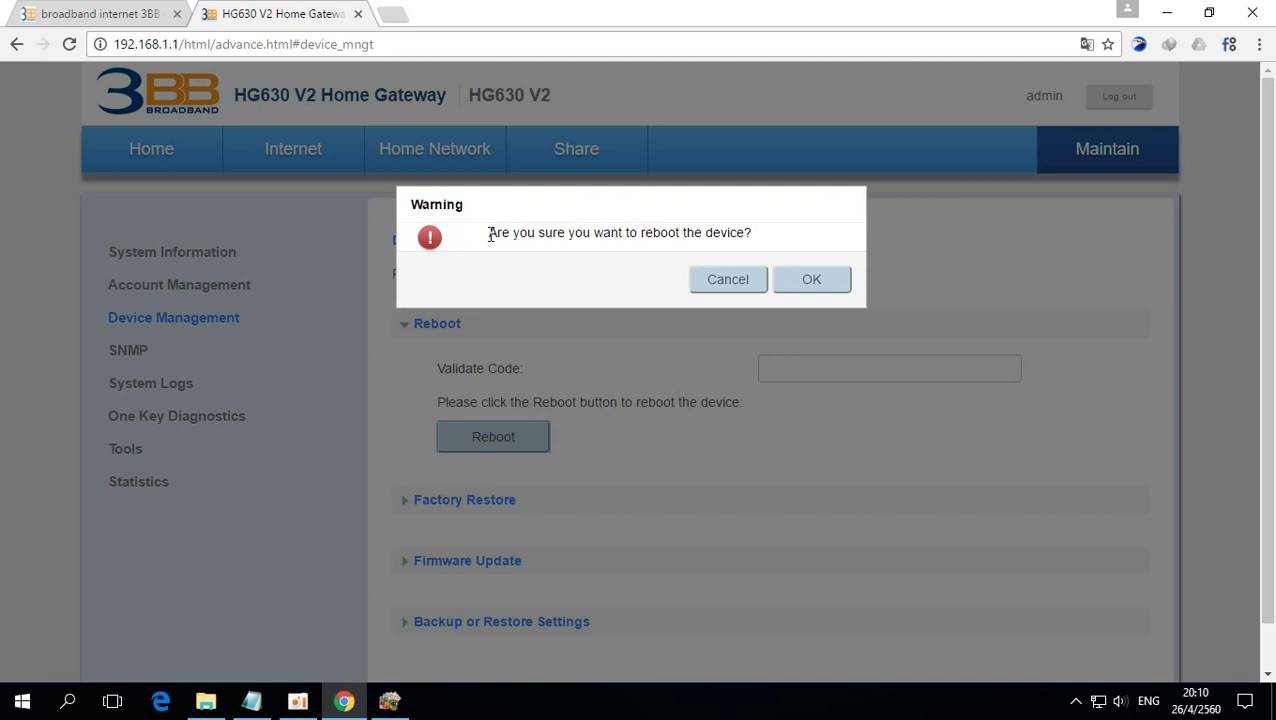
left_click_drag(492, 236, 760, 245)
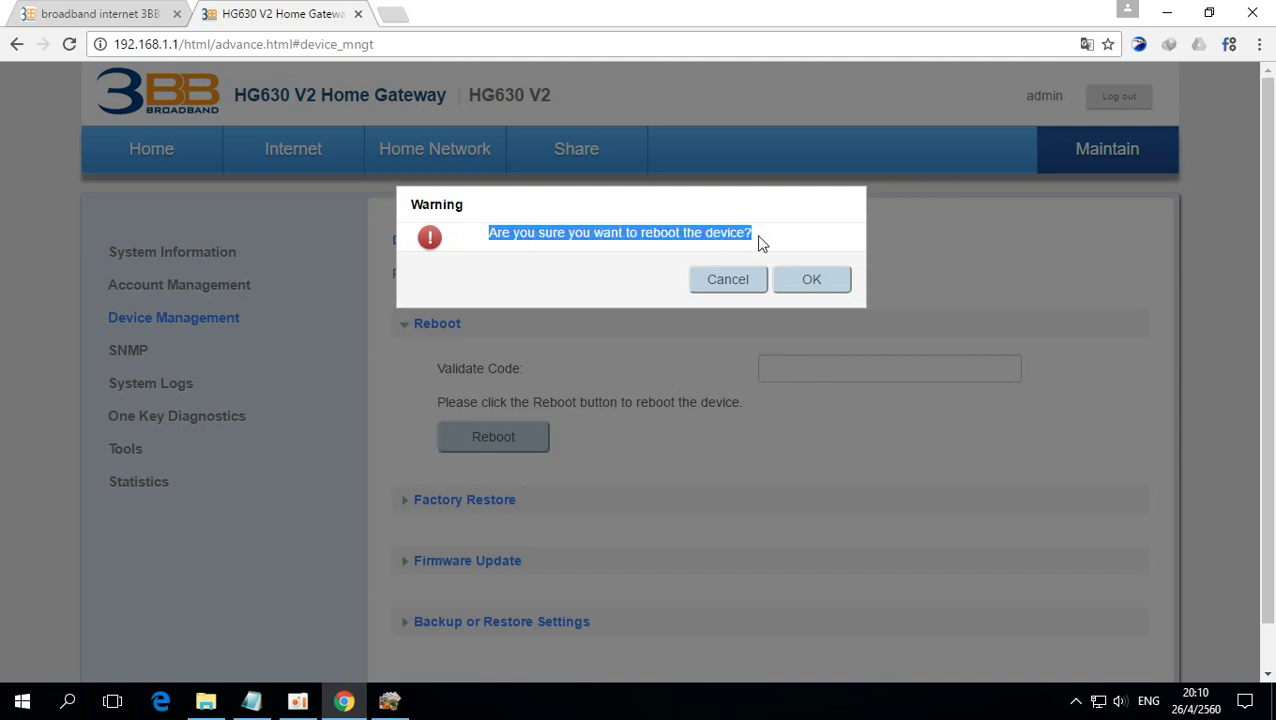
left_click(813, 285)
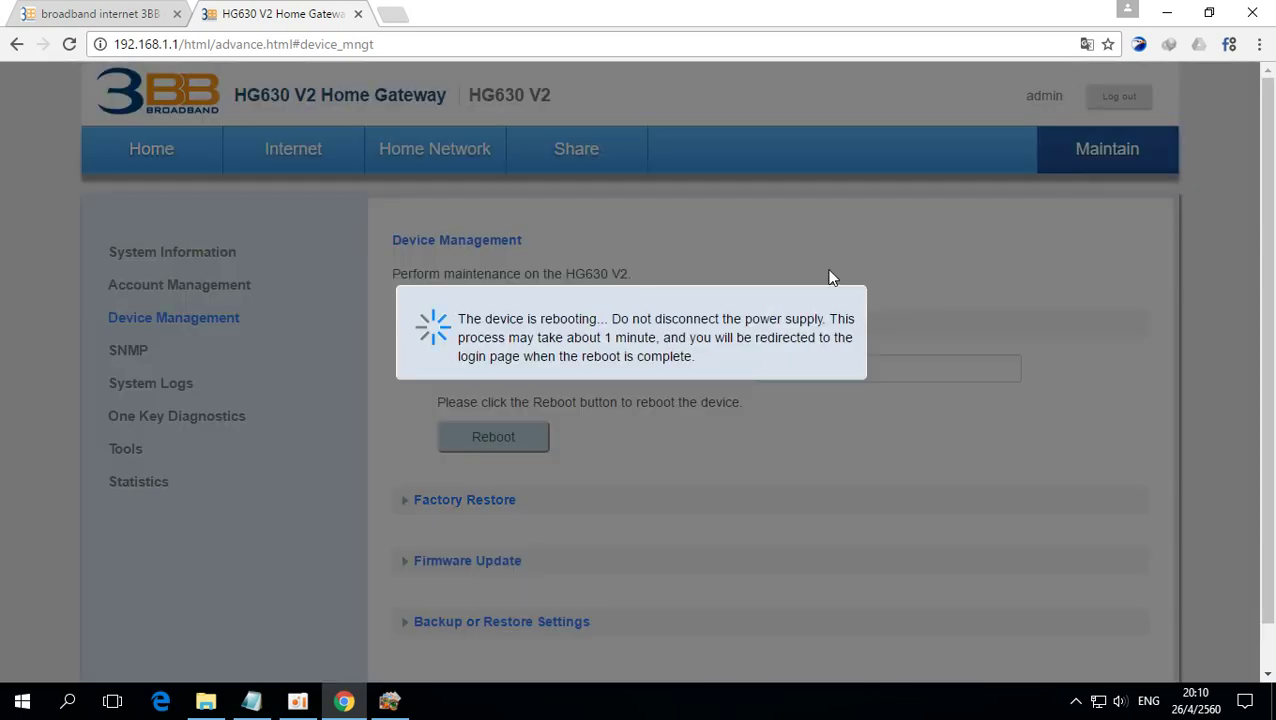